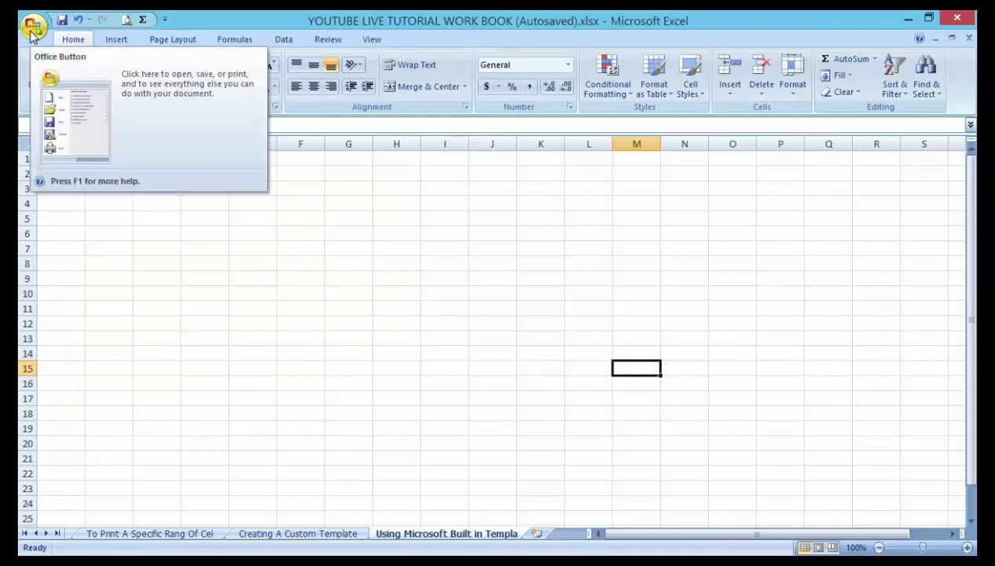
Open the template gallery for a new workbook and search the Microsoft Office Online templates for "budget"
{"action": "left_click", "coordinate": [31, 32]}
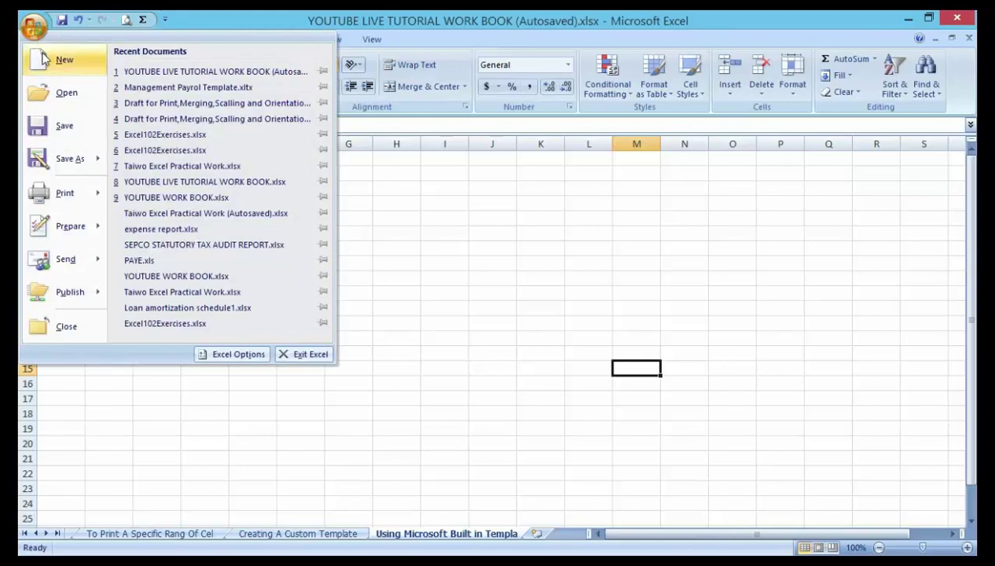
{"action": "left_click", "coordinate": [46, 59]}
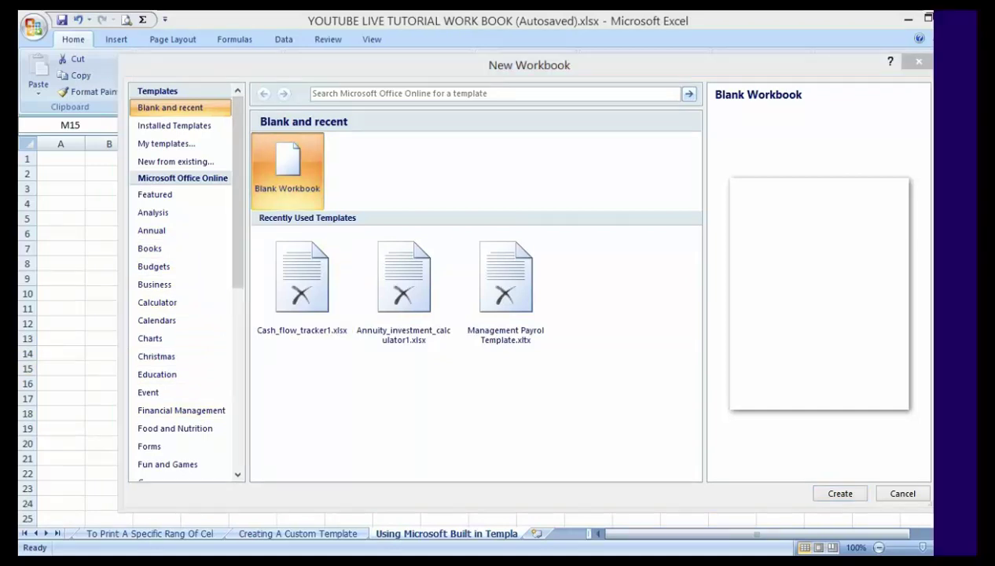
{"action": "left_click", "coordinate": [909, 418]}
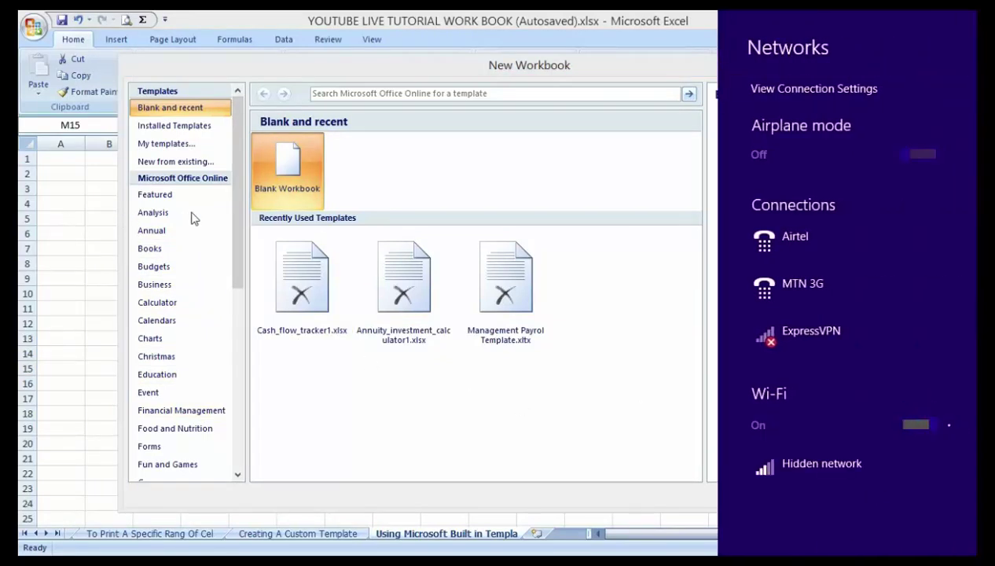
{"action": "left_click", "coordinate": [381, 402]}
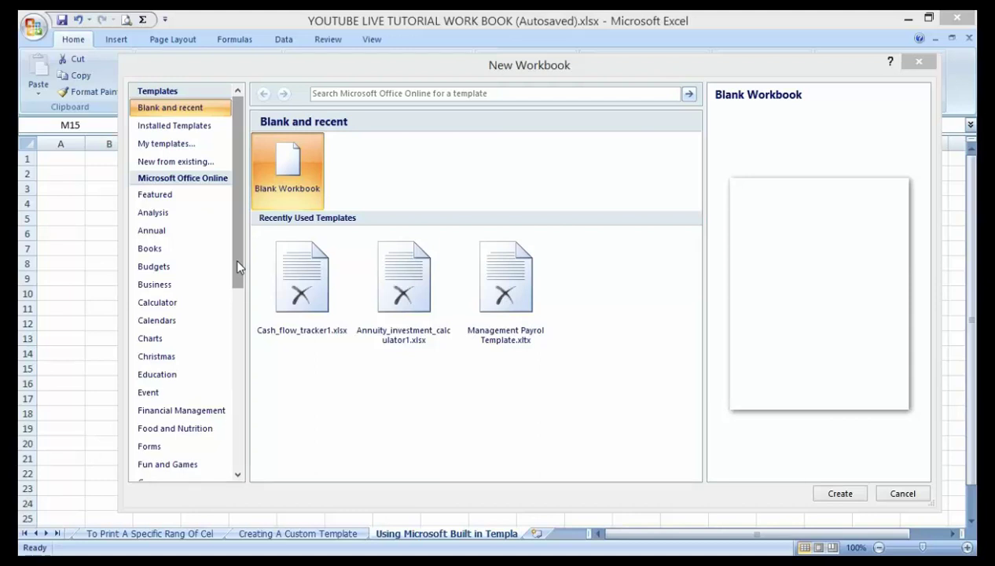
{"action": "mouse_move", "coordinate": [237, 267]}
{"action": "left_mouse_down"}
{"action": "mouse_move", "coordinate": [237, 279]}
{"action": "mouse_move", "coordinate": [237, 254]}
{"action": "left_mouse_up"}
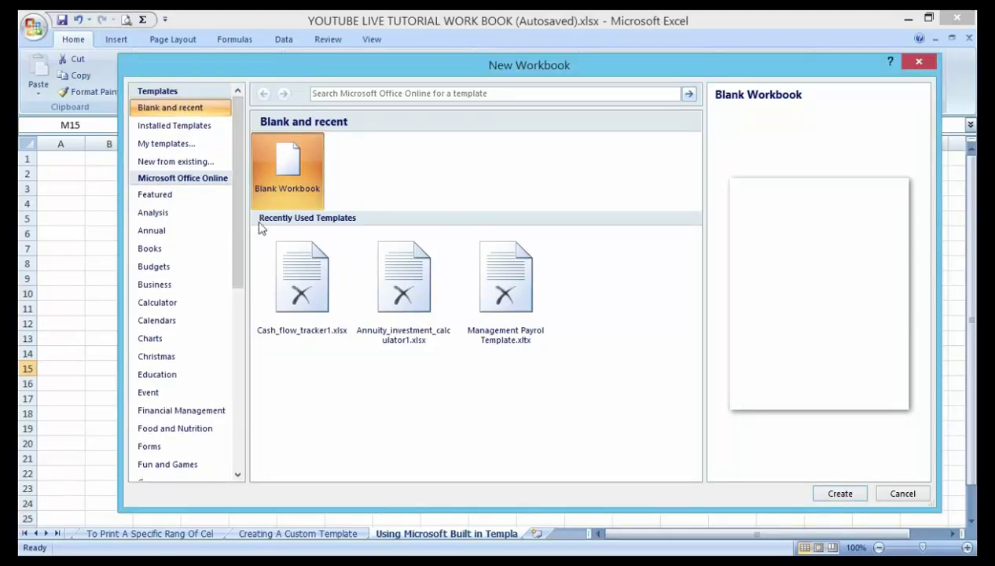
{"action": "left_click", "coordinate": [427, 92]}
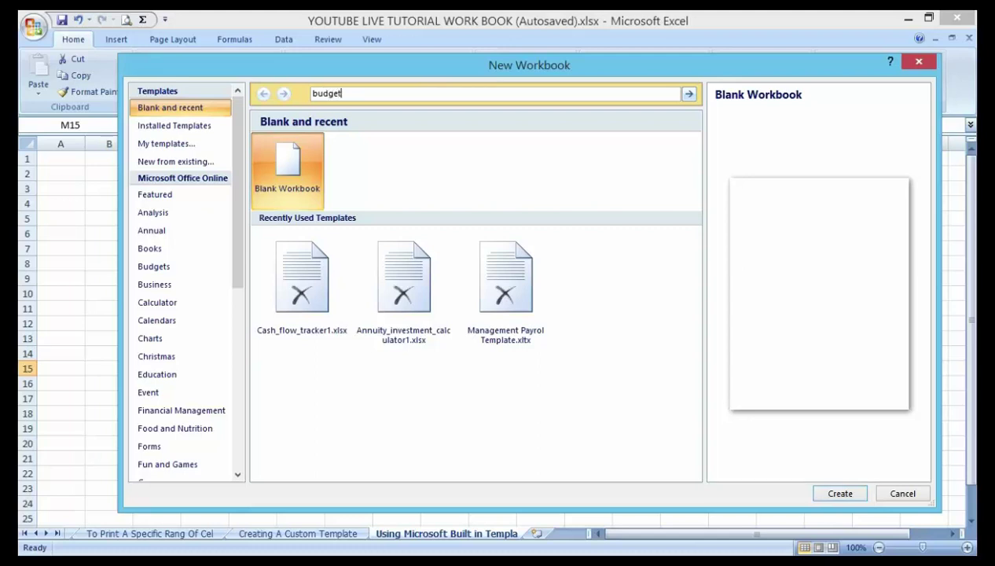
{"action": "key", "text": "Return"}
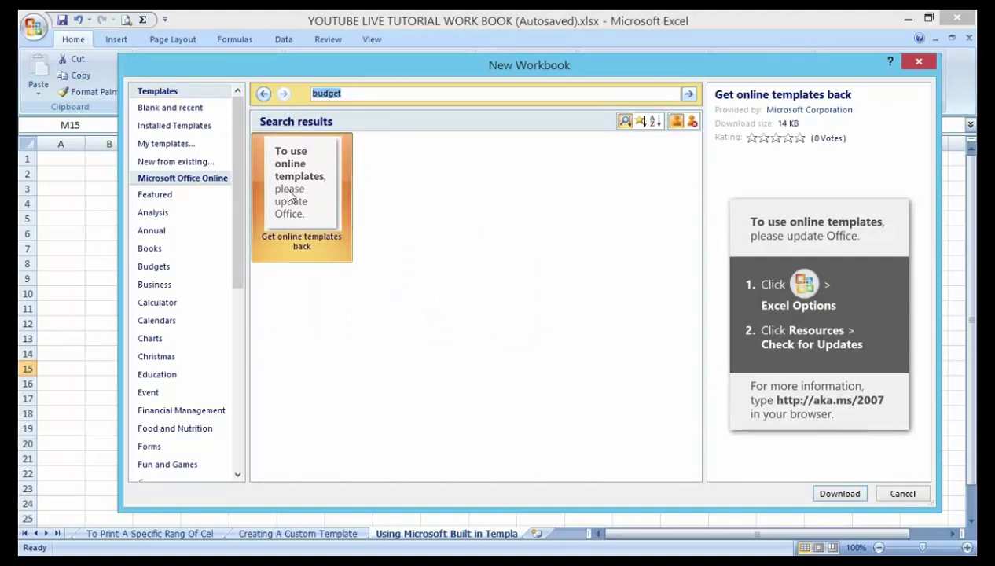
Create a new workbook from the installed Personal Monthly Budget template
{"action": "left_click_drag", "start_coordinate": [238, 145], "coordinate": [239, 149]}
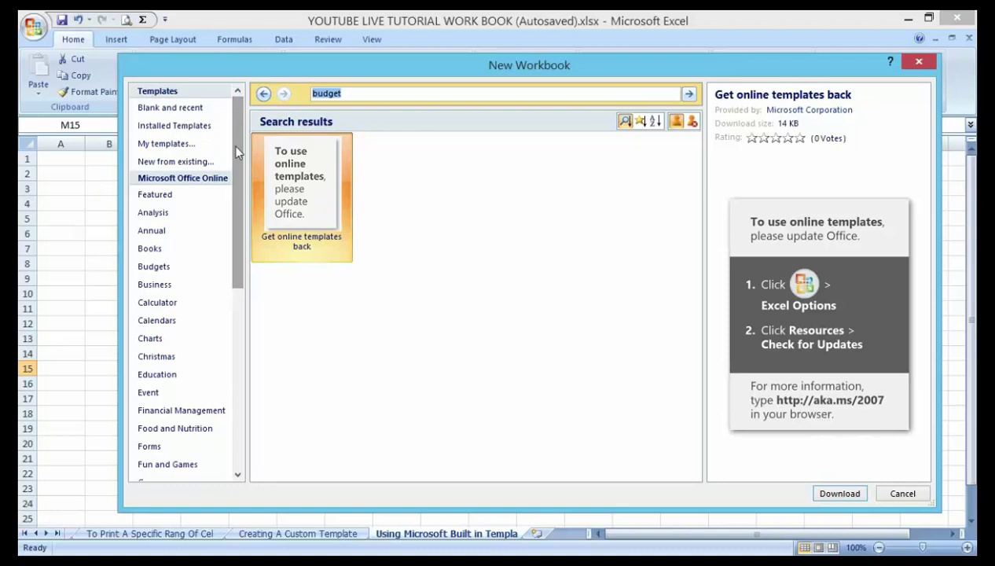
{"action": "left_click", "coordinate": [178, 127]}
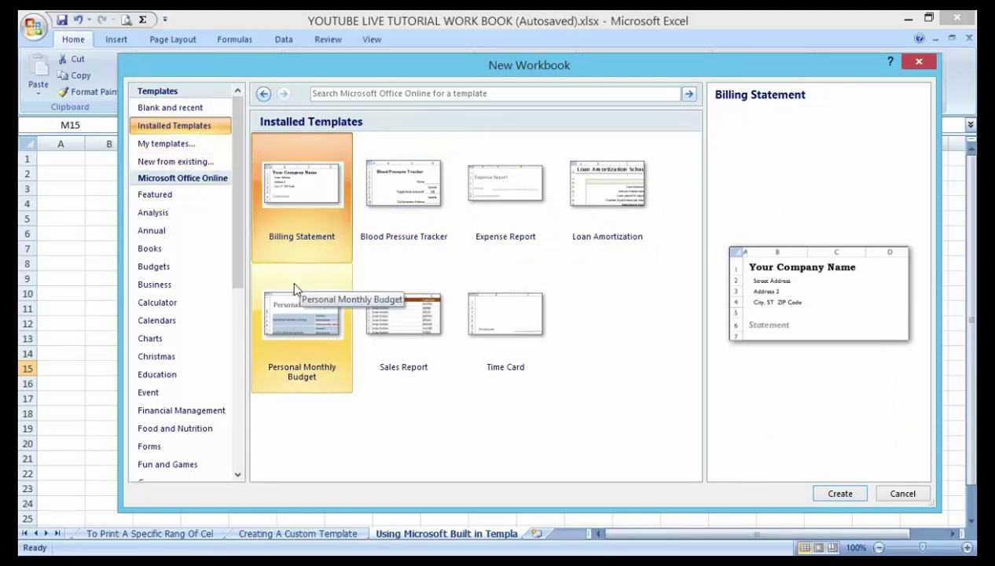
{"action": "left_click", "coordinate": [305, 312]}
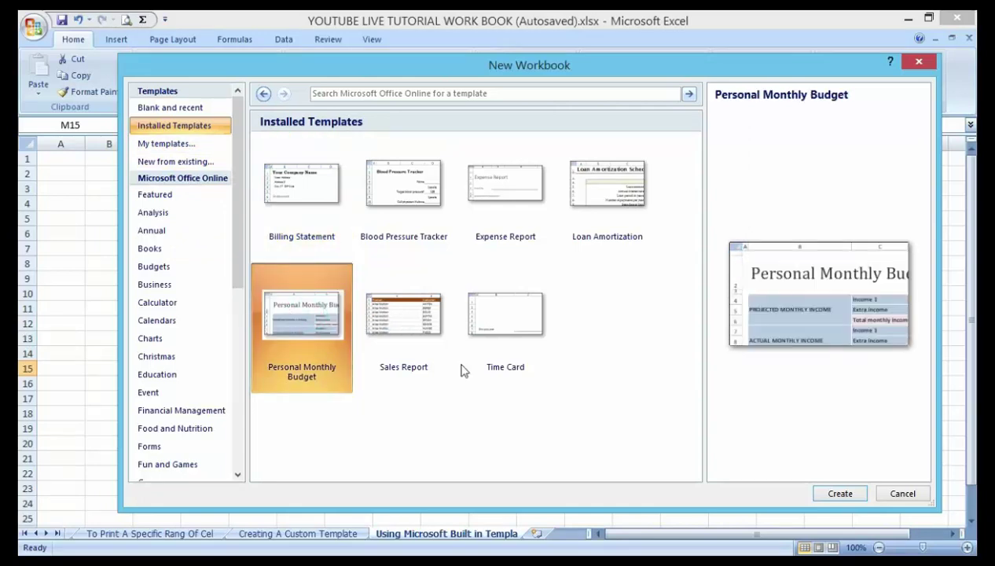
{"action": "left_click", "coordinate": [839, 493]}
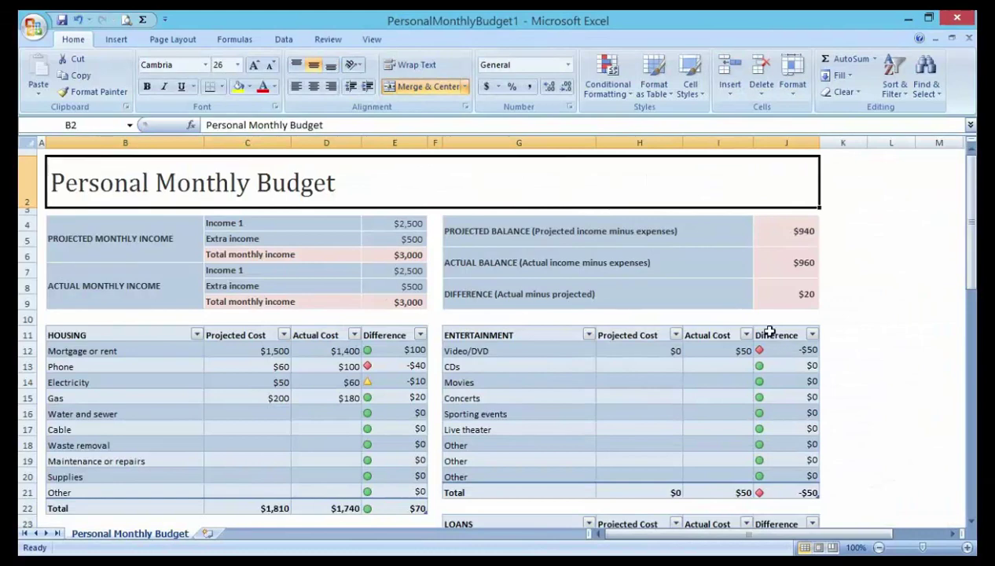
Set the projected cost of Mortgage or rent to 300 in the Housing table and close the budget workbook without saving
{"action": "scroll", "coordinate": [617, 264], "scroll_direction": "down", "scroll_amount": 1}
{"action": "scroll", "coordinate": [616, 264], "scroll_direction": "up", "scroll_amount": 1}
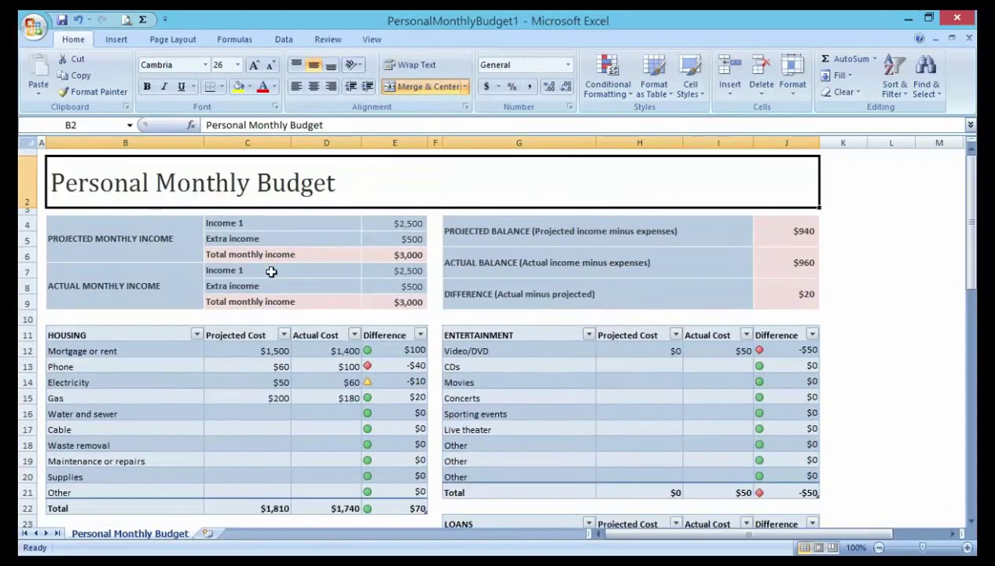
{"action": "scroll", "coordinate": [271, 270], "scroll_direction": "down", "scroll_amount": 1}
{"action": "scroll", "coordinate": [271, 270], "scroll_direction": "up", "scroll_amount": 1}
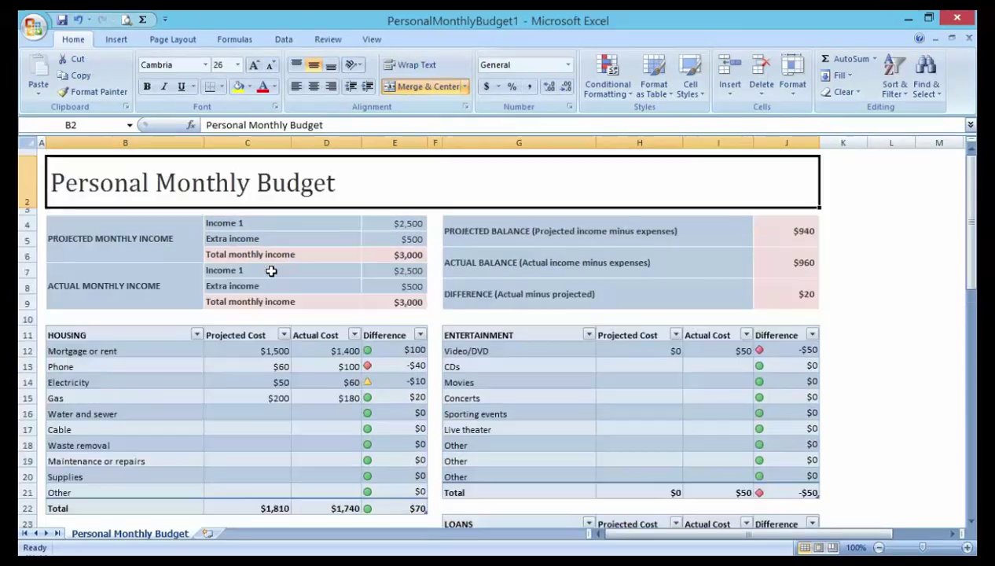
{"action": "left_click", "coordinate": [268, 353]}
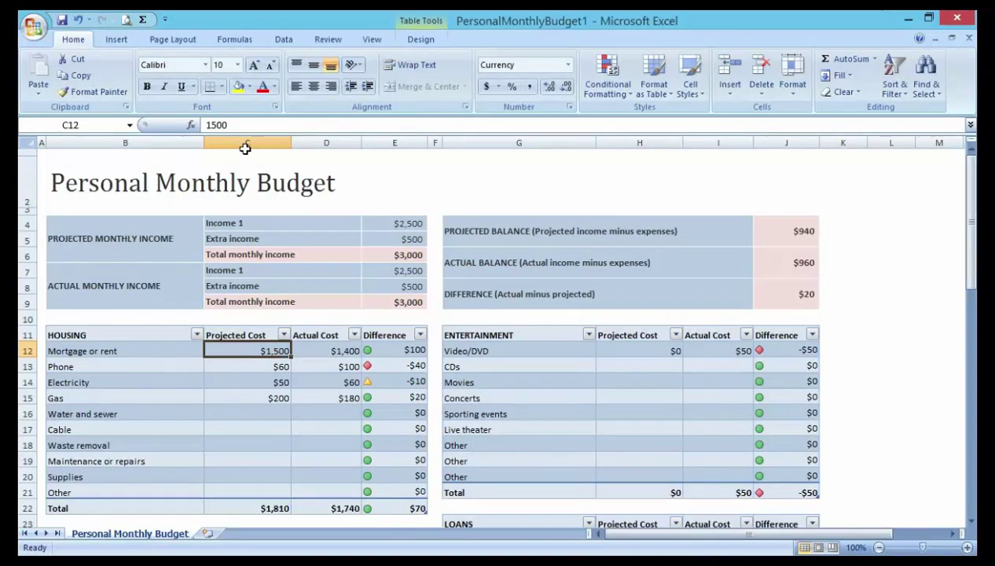
{"action": "type", "text": "3"}
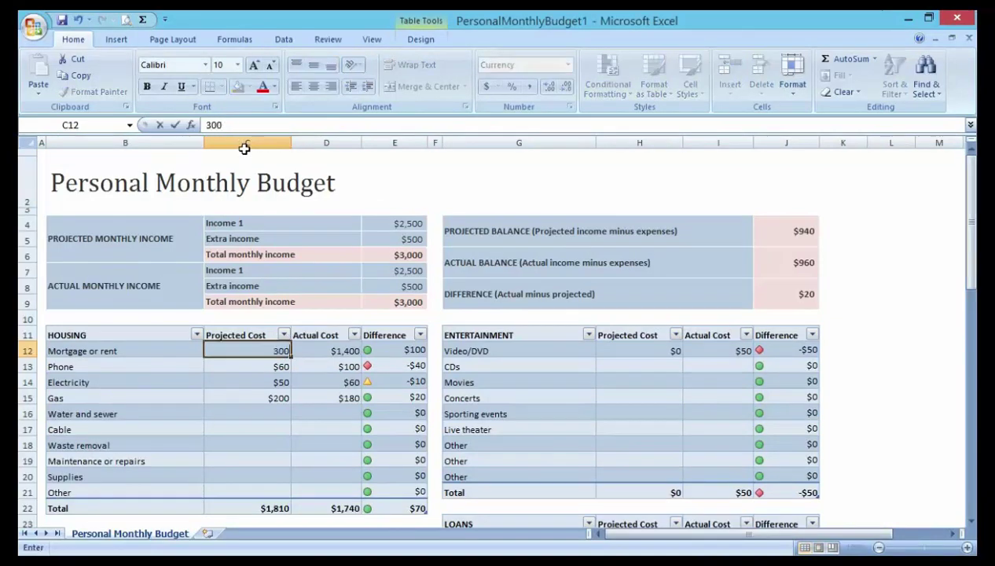
{"action": "type", "text": "00"}
{"action": "key", "text": "Return"}
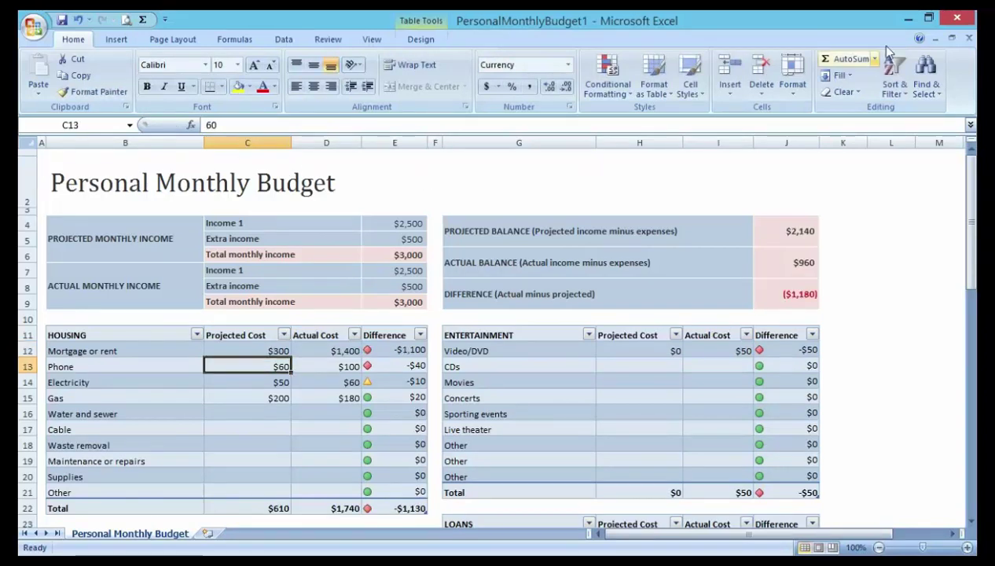
{"action": "left_click", "coordinate": [957, 24]}
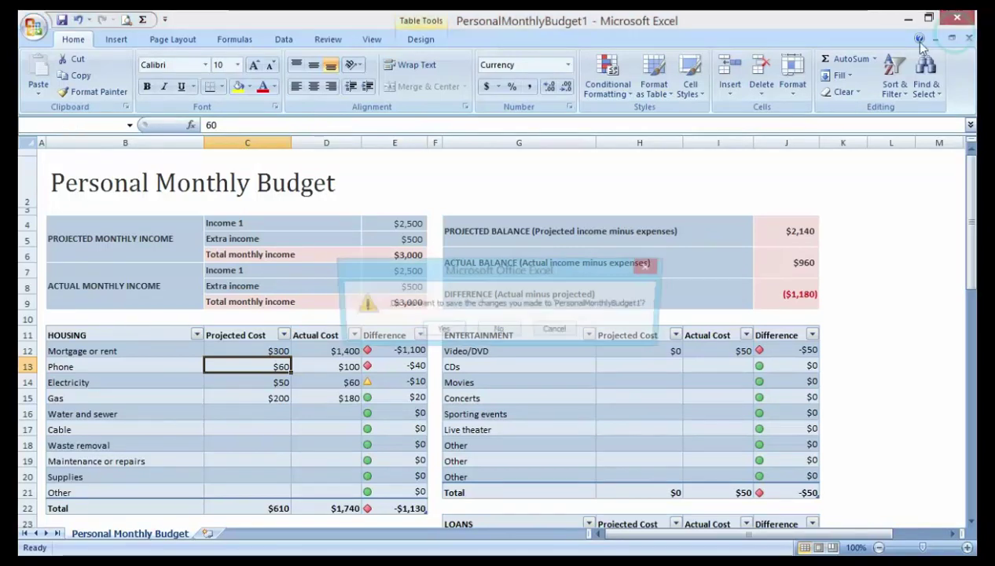
{"action": "left_click", "coordinate": [485, 331]}
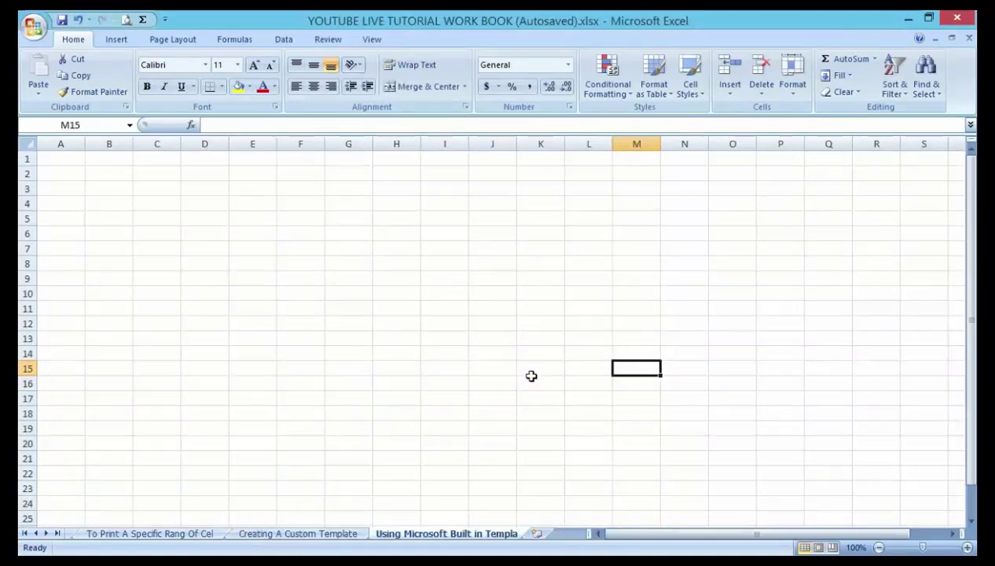
Create a new workbook from the Loan amortization schedule.xlt template in the personal templates collection
{"action": "left_click", "coordinate": [31, 31]}
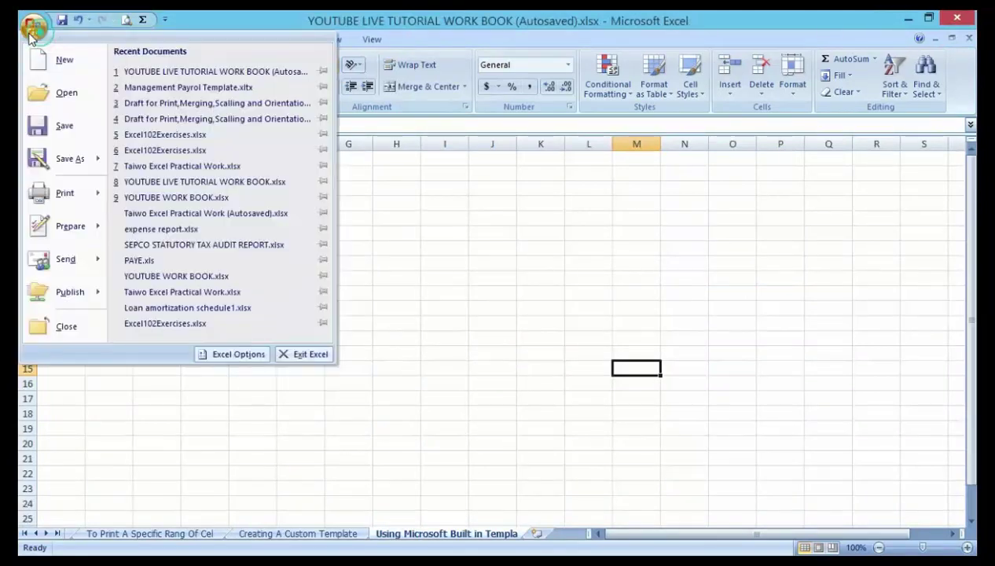
{"action": "left_click", "coordinate": [38, 69]}
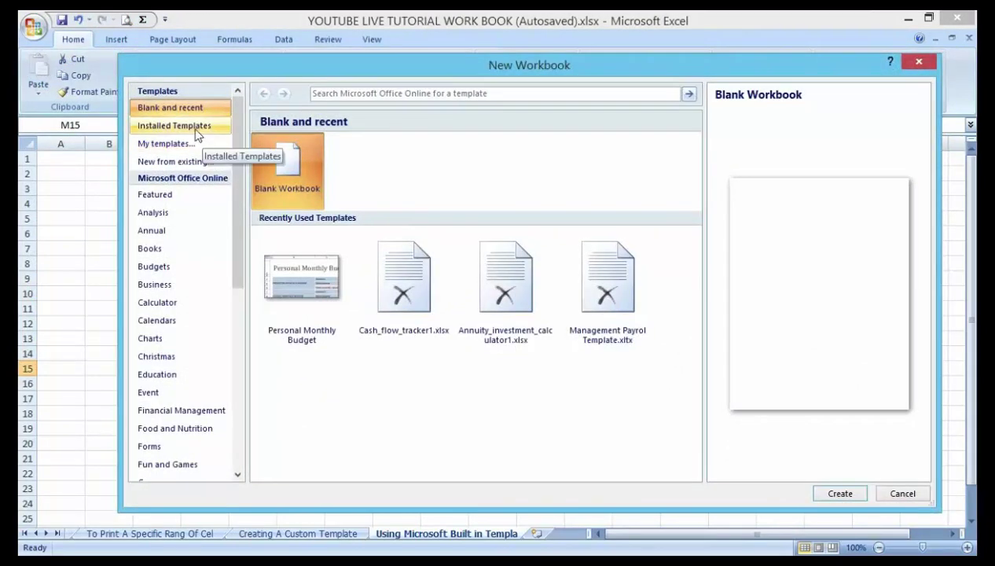
{"action": "left_click", "coordinate": [187, 143]}
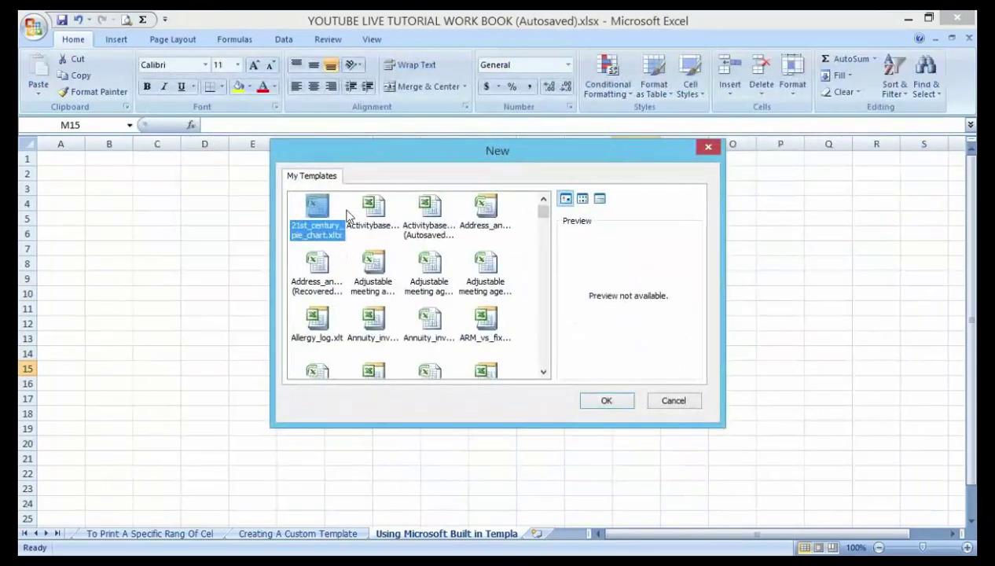
{"action": "left_click", "coordinate": [377, 222]}
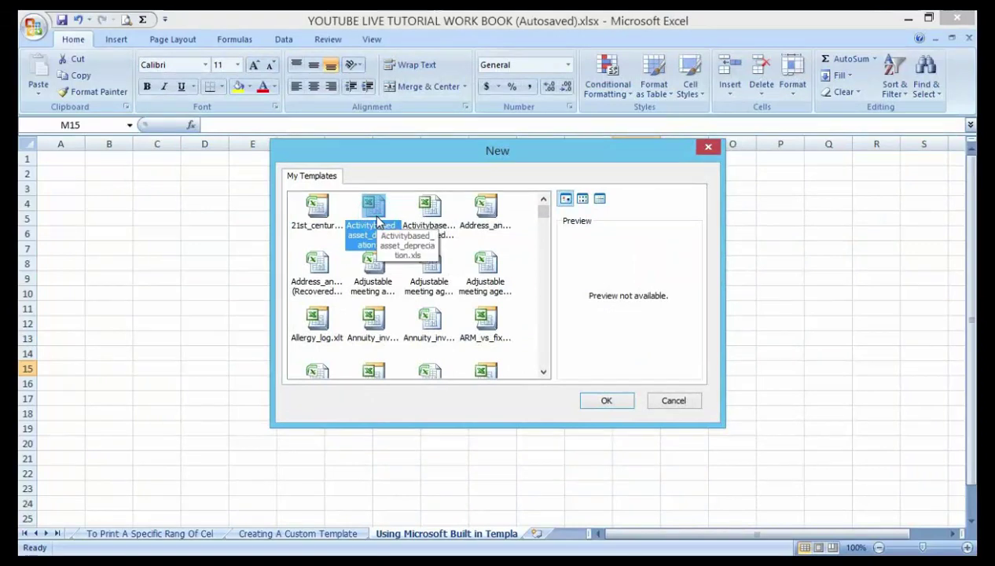
{"action": "key", "text": "l"}
{"action": "key", "text": "l"}
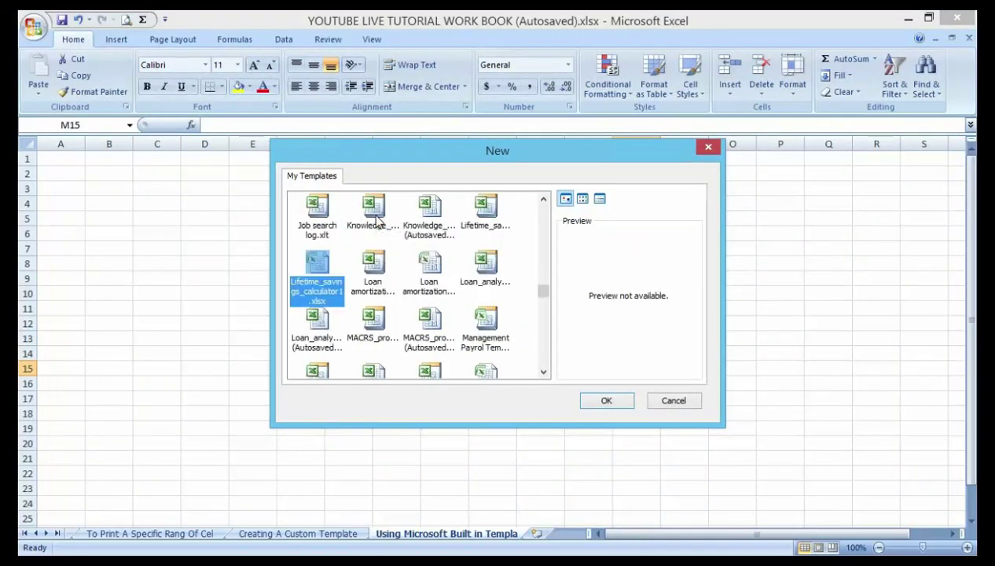
{"action": "key", "text": "l"}
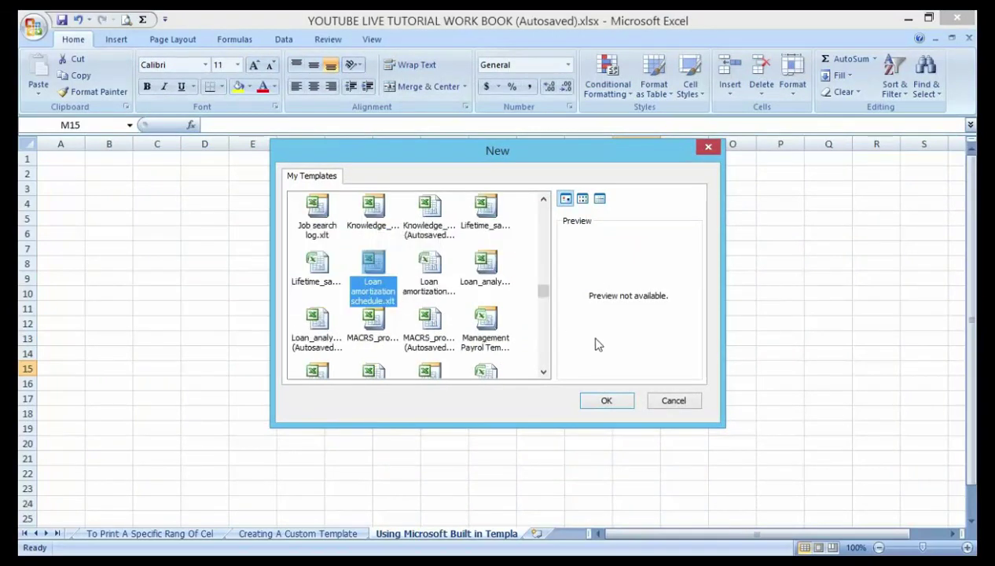
{"action": "left_click", "coordinate": [605, 402]}
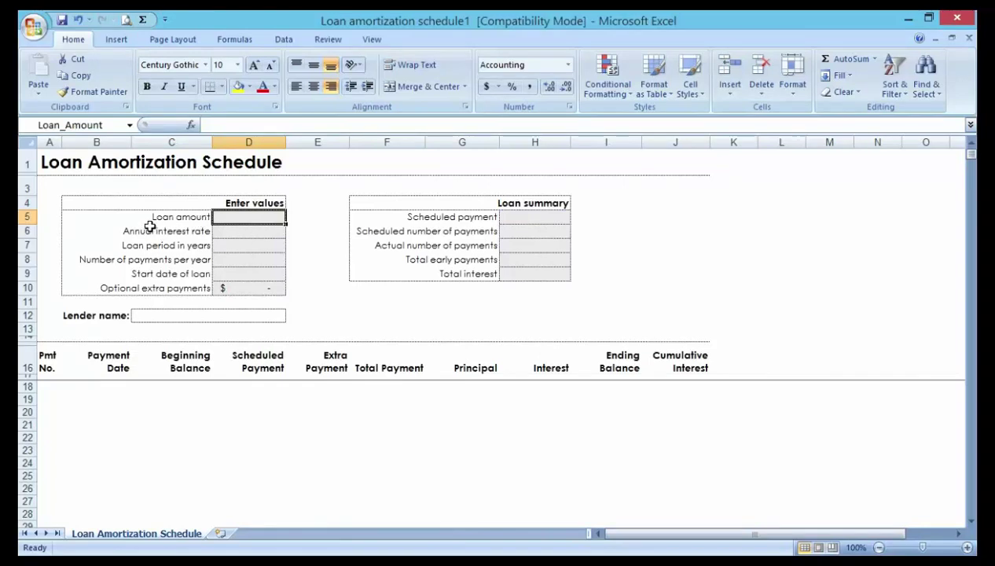
Enter a loan amount of 110000 and an annual interest rate of 3.75% in the loan amortization schedule
{"action": "left_click", "coordinate": [301, 220]}
{"action": "left_click", "coordinate": [262, 219]}
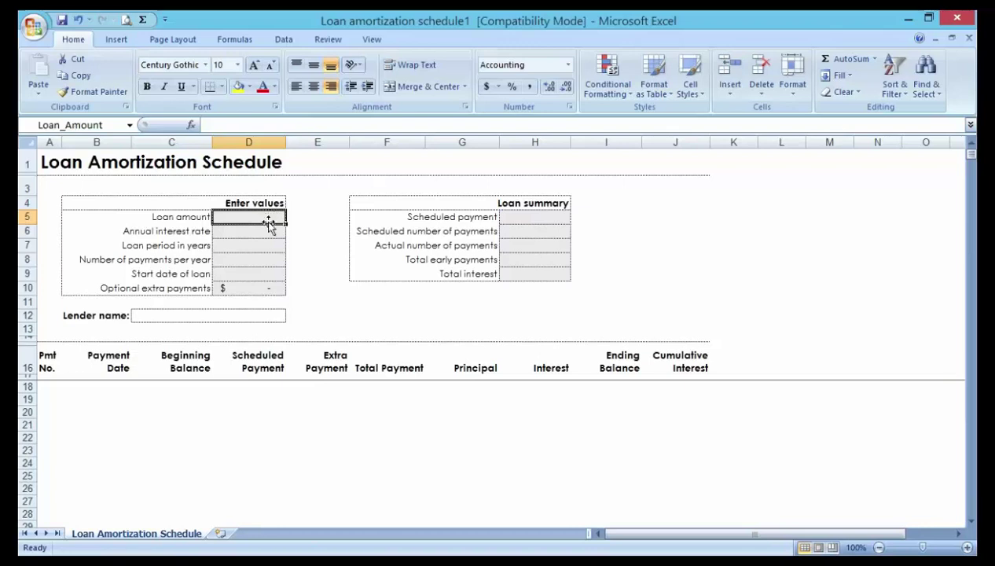
{"action": "type", "text": "11000"}
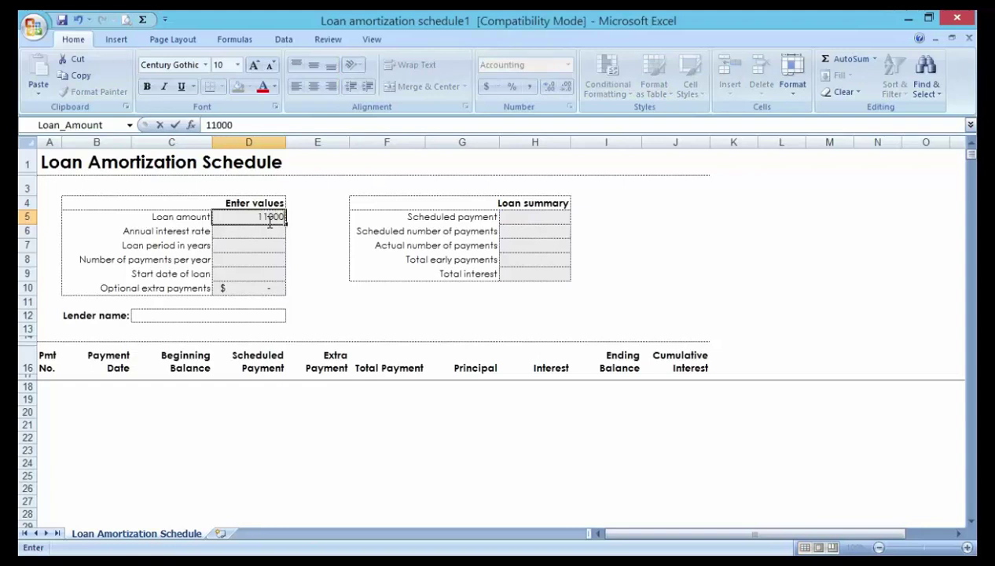
{"action": "type", "text": "0"}
{"action": "left_click", "coordinate": [237, 233]}
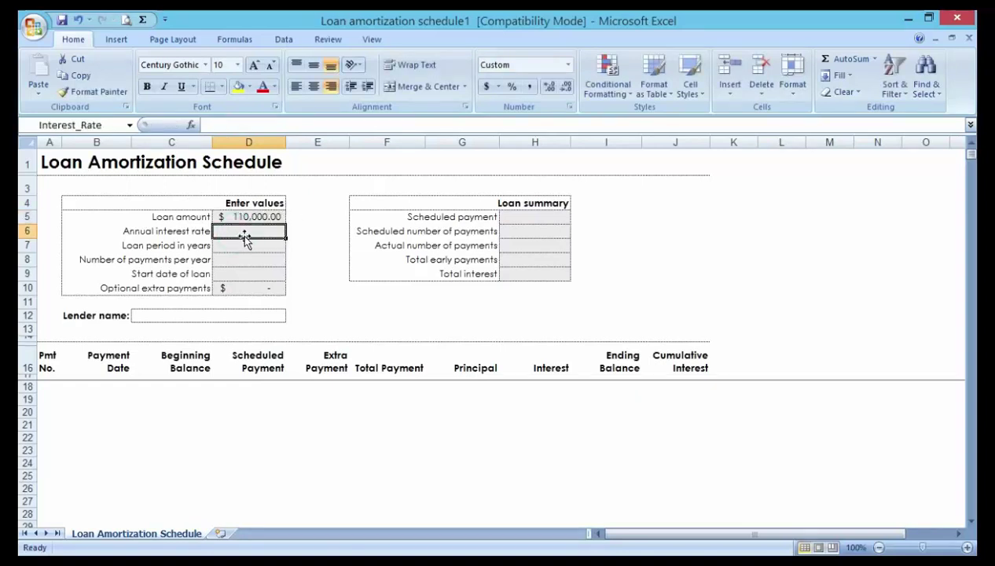
{"action": "type", "text": "3."}
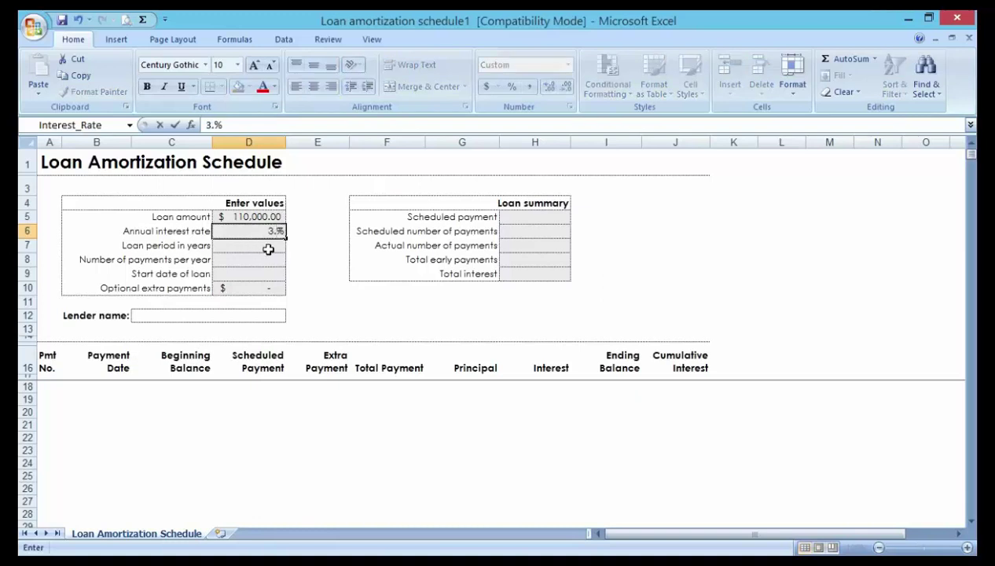
{"action": "type", "text": "75"}
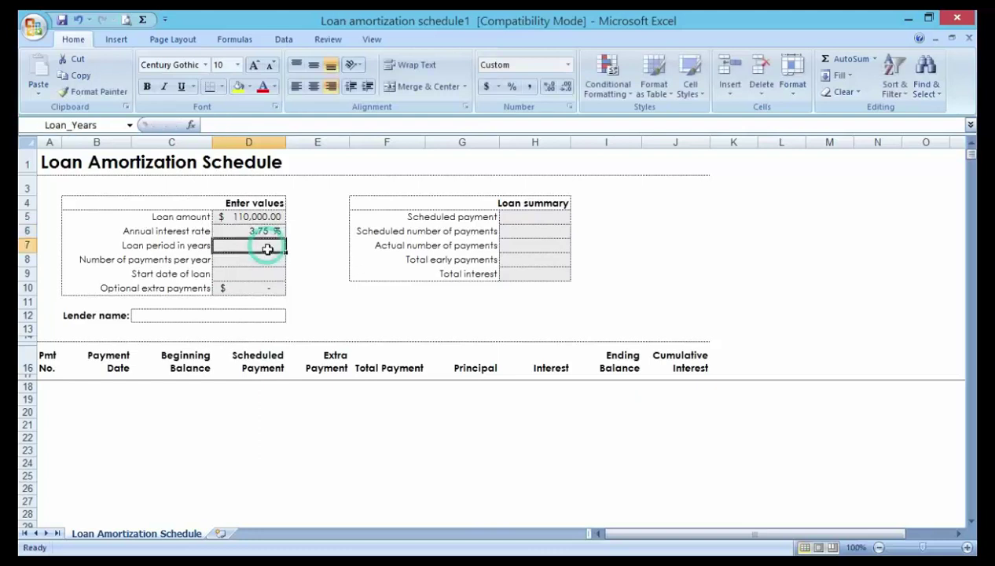
{"action": "key", "text": "Return"}
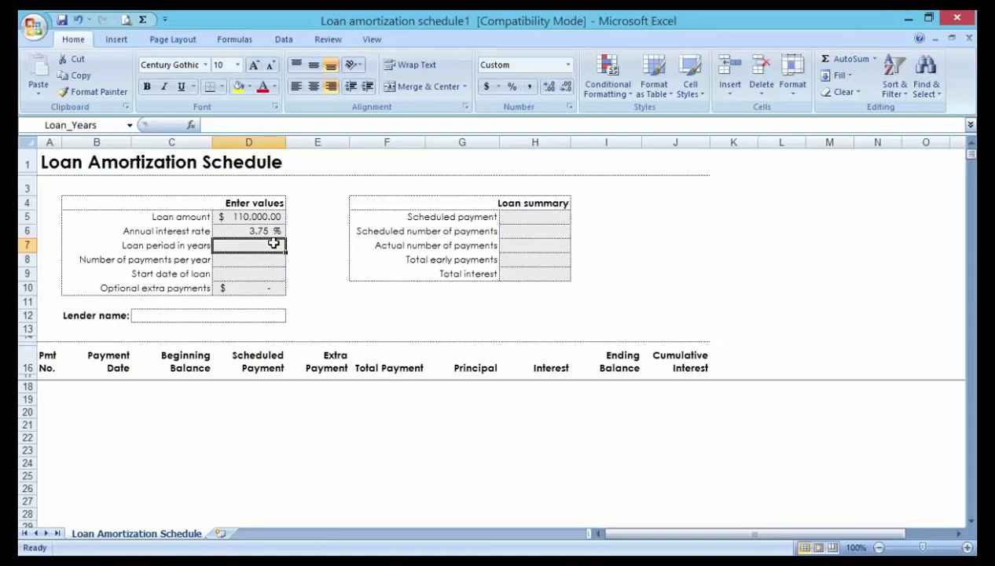
Set the loan period to 3 years and the number of payments per year to 12
{"action": "type", "text": "3"}
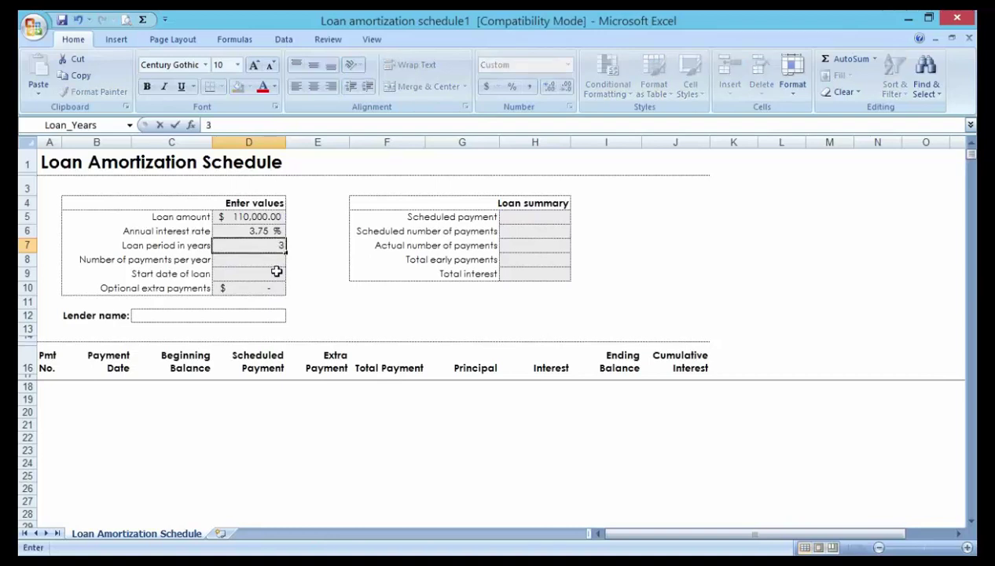
{"action": "left_click", "coordinate": [248, 264]}
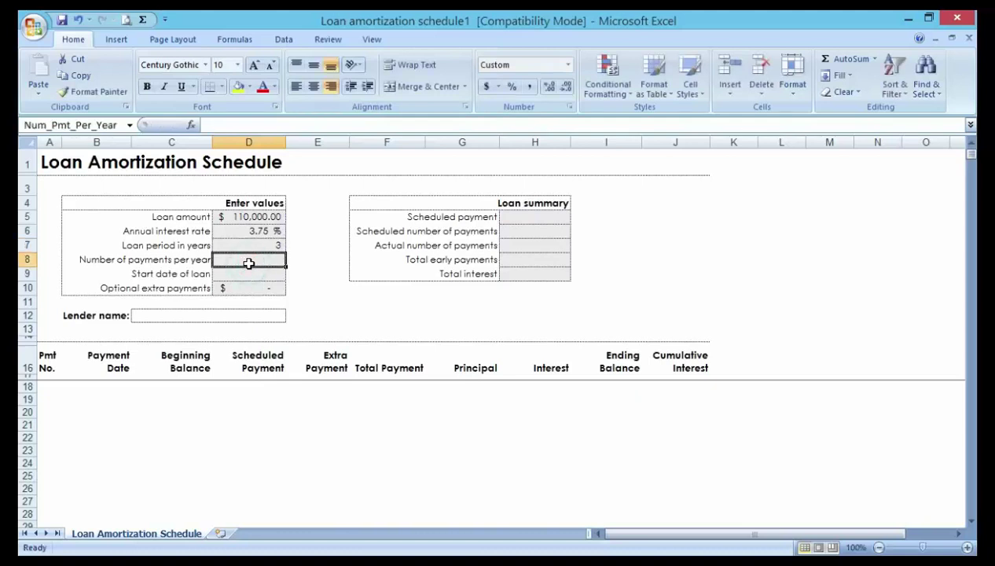
{"action": "type", "text": "12"}
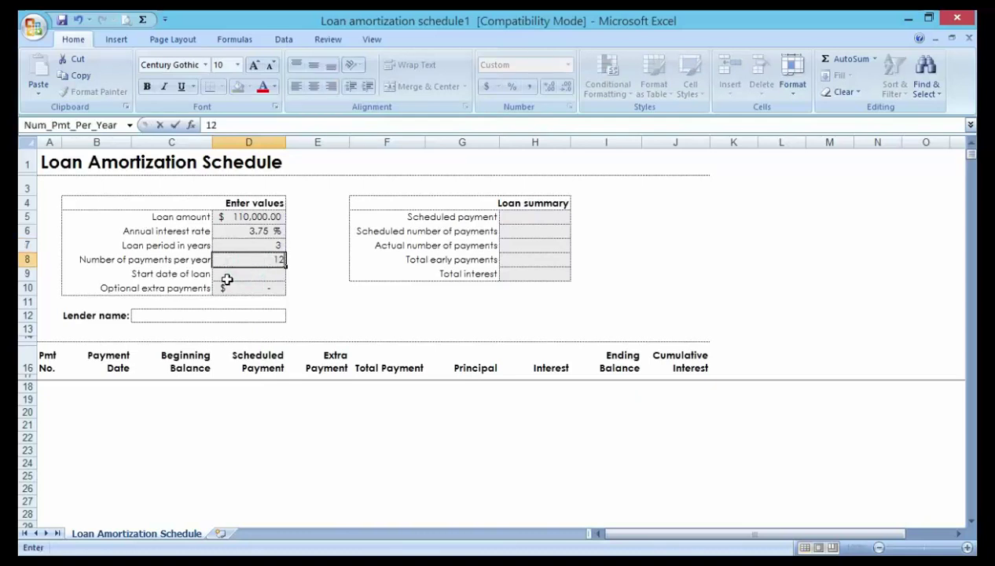
{"action": "left_click", "coordinate": [240, 271]}
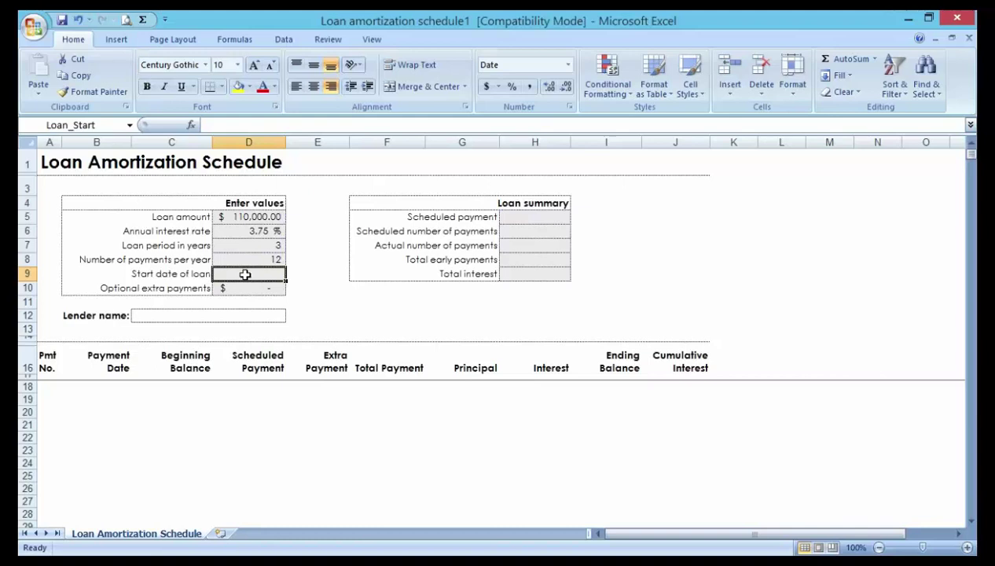
Try to set the start date of the loan to 13/06/2020
{"action": "type", "text": "06/"}
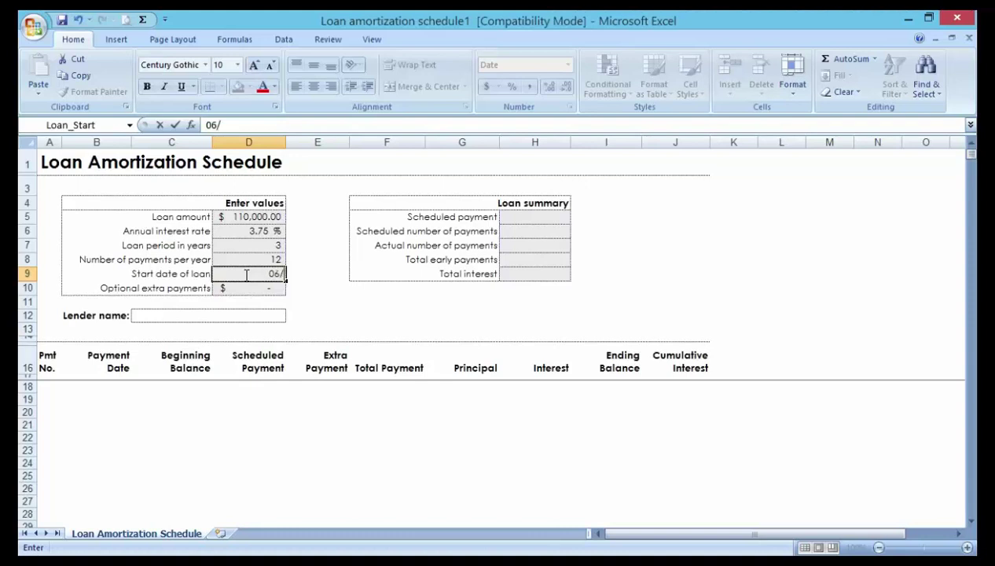
{"action": "key", "text": "BackSpace"}
{"action": "key", "text": "BackSpace"}
{"action": "type", "text": "6"}
{"action": "type", "text": "/"}
{"action": "type", "text": "2020"}
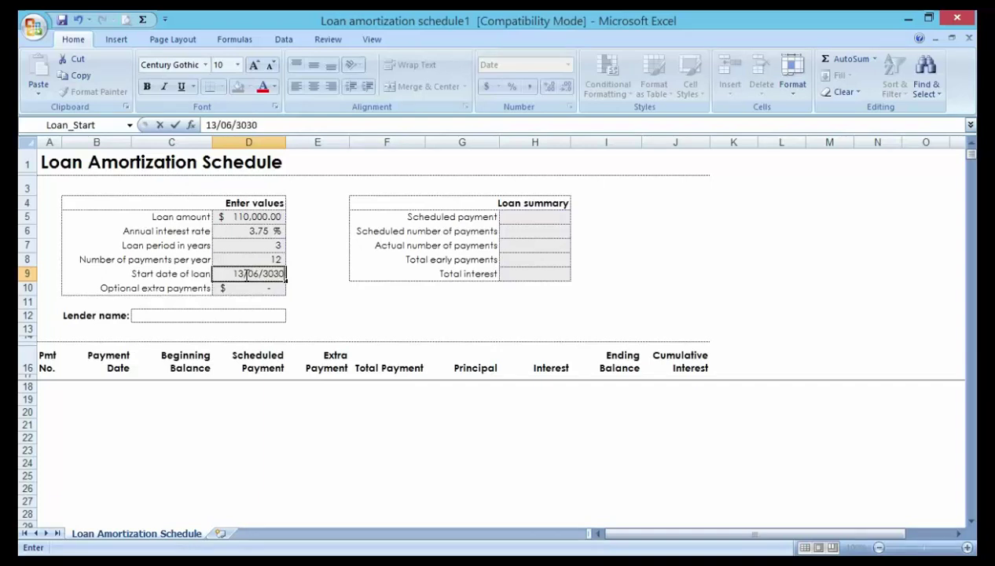
{"action": "key", "text": "BackSpace"}
{"action": "key", "text": "BackSpace"}
{"action": "key", "text": "BackSpace"}
{"action": "key", "text": "BackSpace"}
{"action": "type", "text": "3"}
{"action": "key", "text": "BackSpace"}
{"action": "type", "text": "2020"}
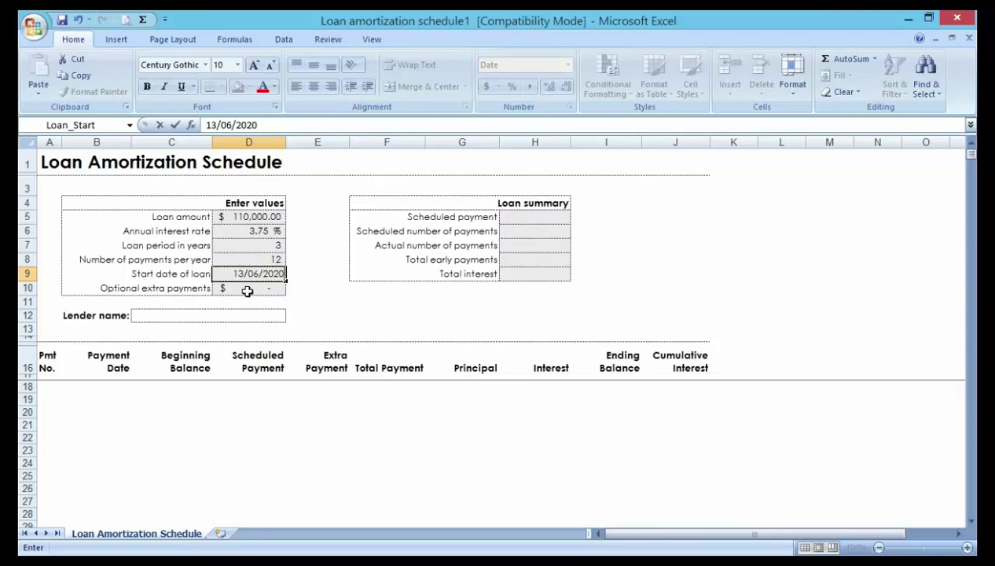
{"action": "left_click", "coordinate": [315, 282]}
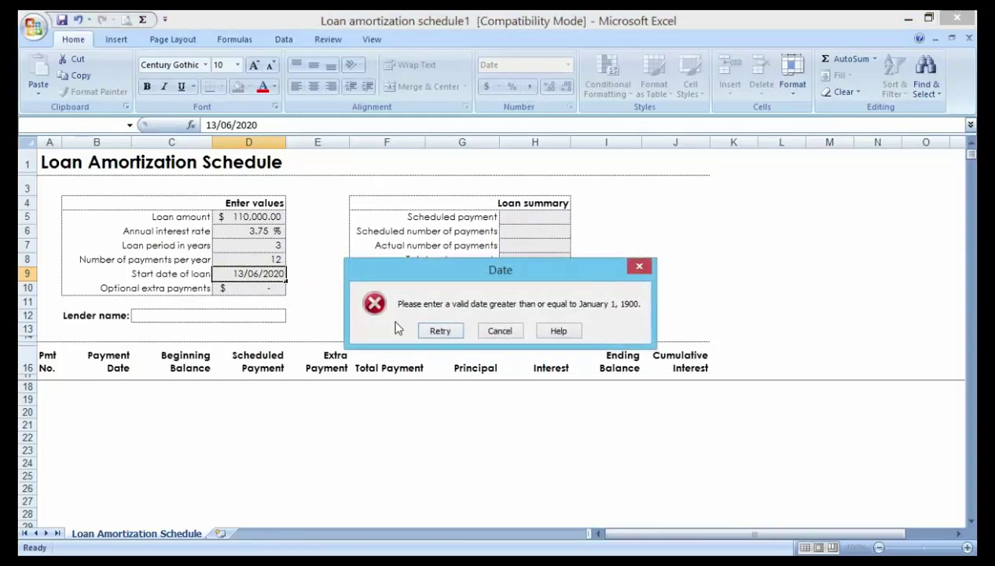
{"action": "left_click", "coordinate": [509, 328]}
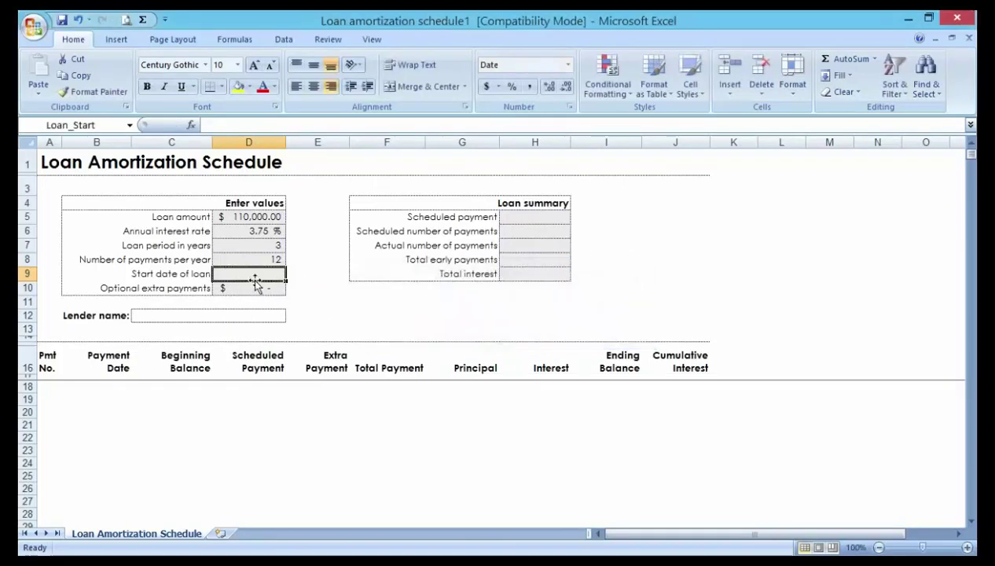
Set the start date of the loan to 02/03/2020
{"action": "left_click", "coordinate": [255, 274]}
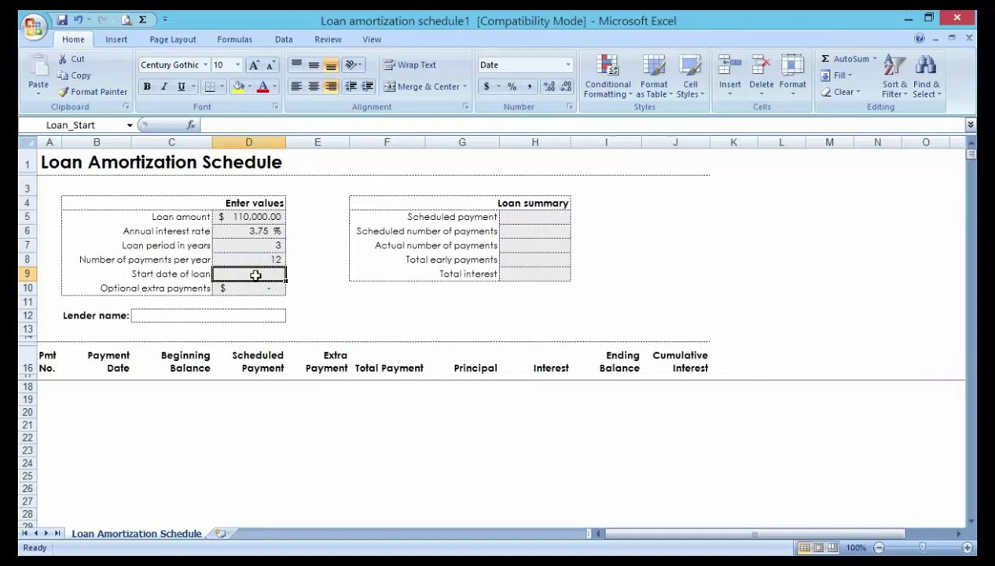
{"action": "type", "text": "02"}
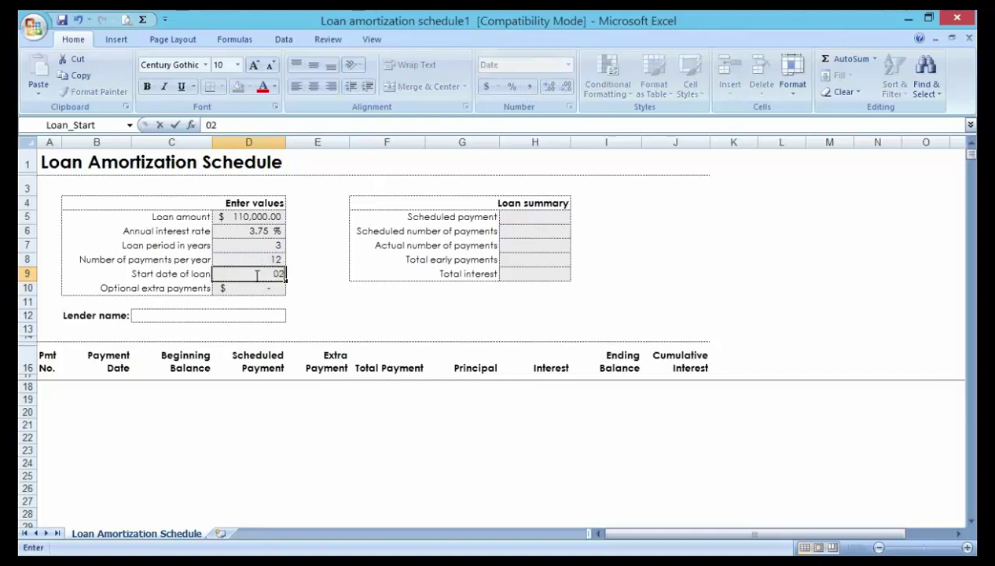
{"action": "type", "text": "/03/"}
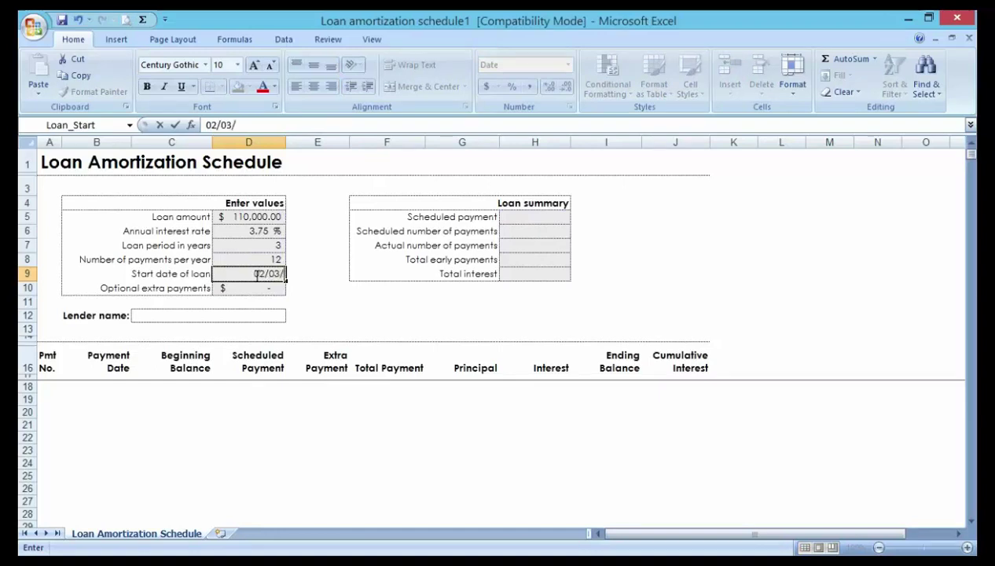
{"action": "type", "text": "2020"}
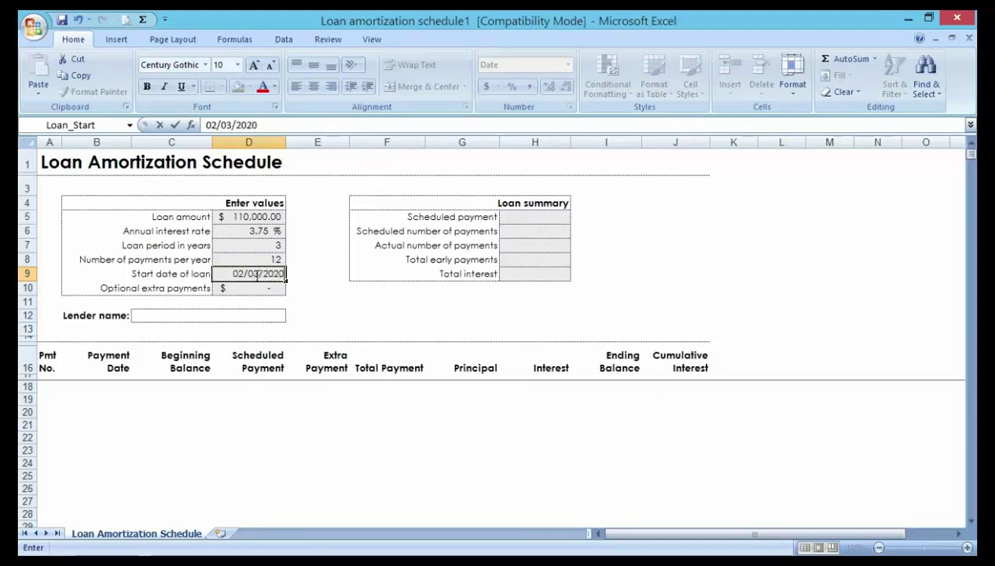
{"action": "left_click", "coordinate": [295, 300]}
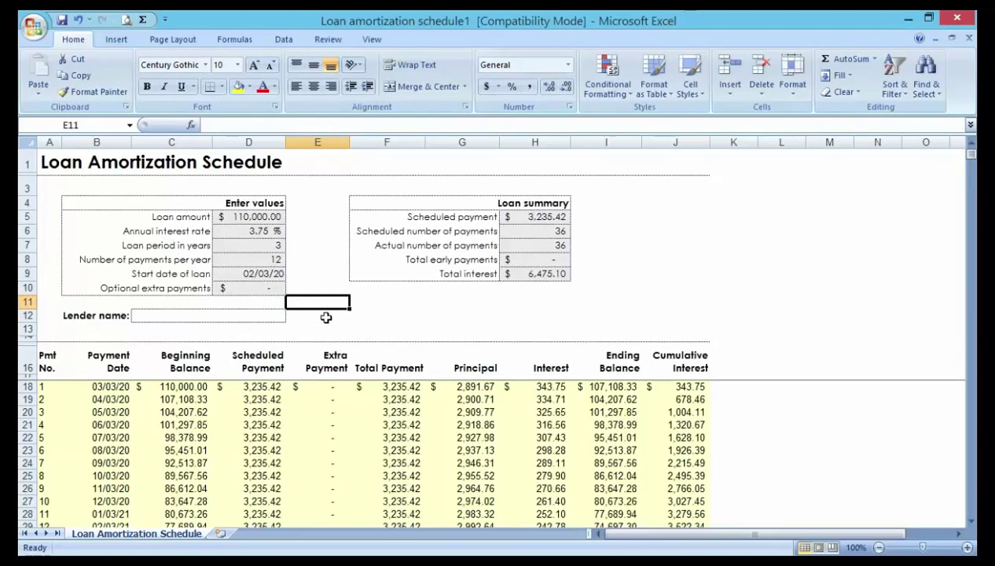
Examine the payment rows of the amortization schedule from first to last, and the total interest in the loan summary
{"action": "left_click", "coordinate": [343, 420]}
{"action": "scroll", "coordinate": [346, 421], "scroll_direction": "down", "scroll_amount": 2}
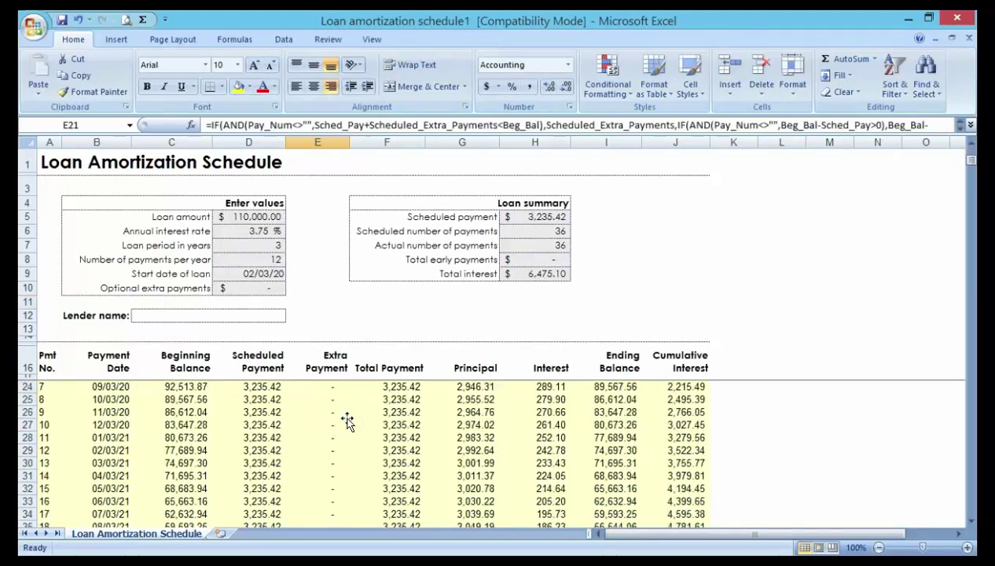
{"action": "left_click", "coordinate": [970, 522]}
{"action": "left_click", "coordinate": [970, 522]}
{"action": "left_click", "coordinate": [970, 522]}
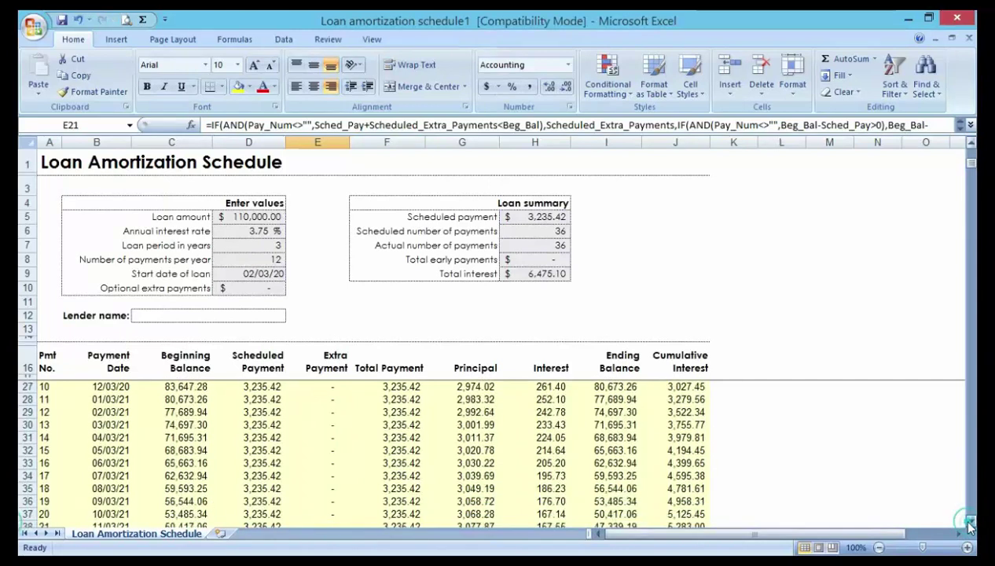
{"action": "left_click", "coordinate": [970, 521]}
{"action": "left_click", "coordinate": [970, 521]}
{"action": "left_click", "coordinate": [970, 522]}
{"action": "scroll", "coordinate": [960, 461], "scroll_direction": "up", "scroll_amount": 4}
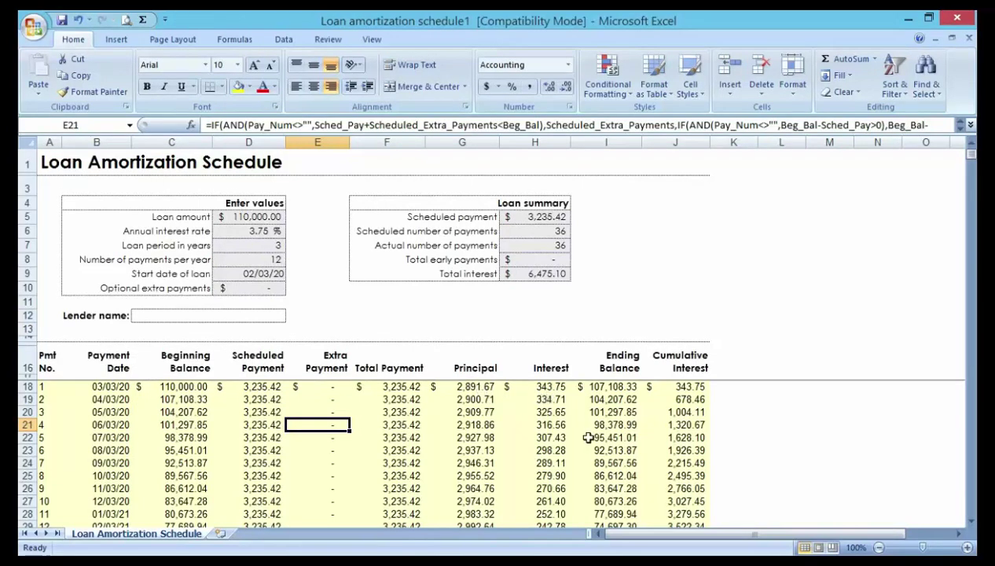
{"action": "scroll", "coordinate": [690, 398], "scroll_direction": "down", "scroll_amount": 3}
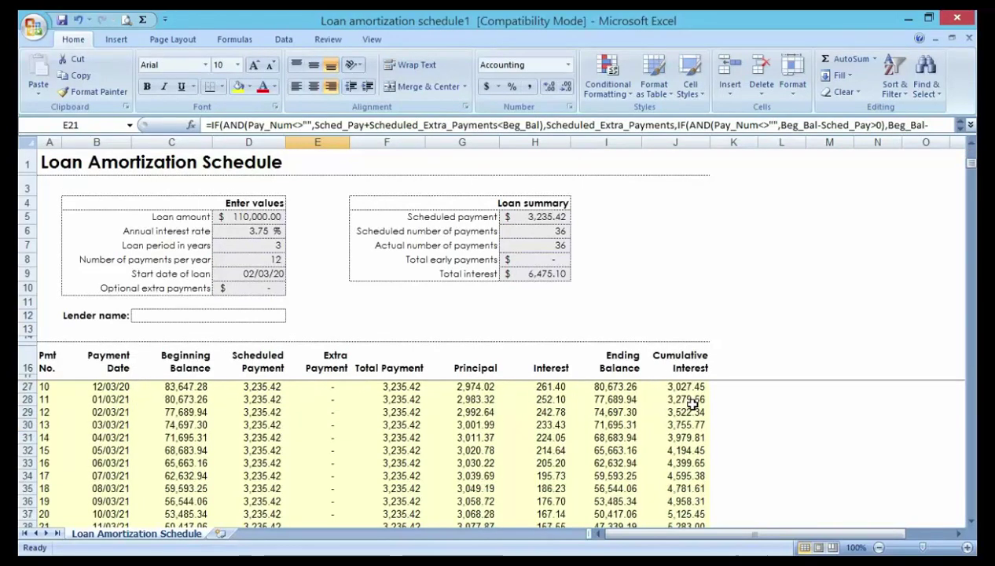
{"action": "scroll", "coordinate": [693, 403], "scroll_direction": "up", "scroll_amount": 1}
{"action": "scroll", "coordinate": [695, 404], "scroll_direction": "up", "scroll_amount": 1}
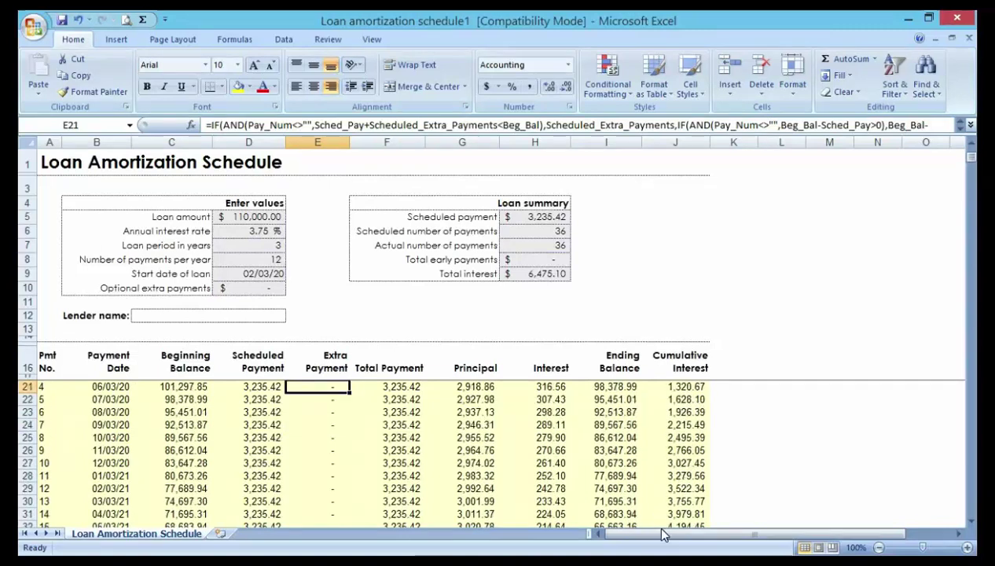
{"action": "scroll", "coordinate": [634, 463], "scroll_direction": "down", "scroll_amount": 1}
{"action": "scroll", "coordinate": [634, 463], "scroll_direction": "down", "scroll_amount": 4}
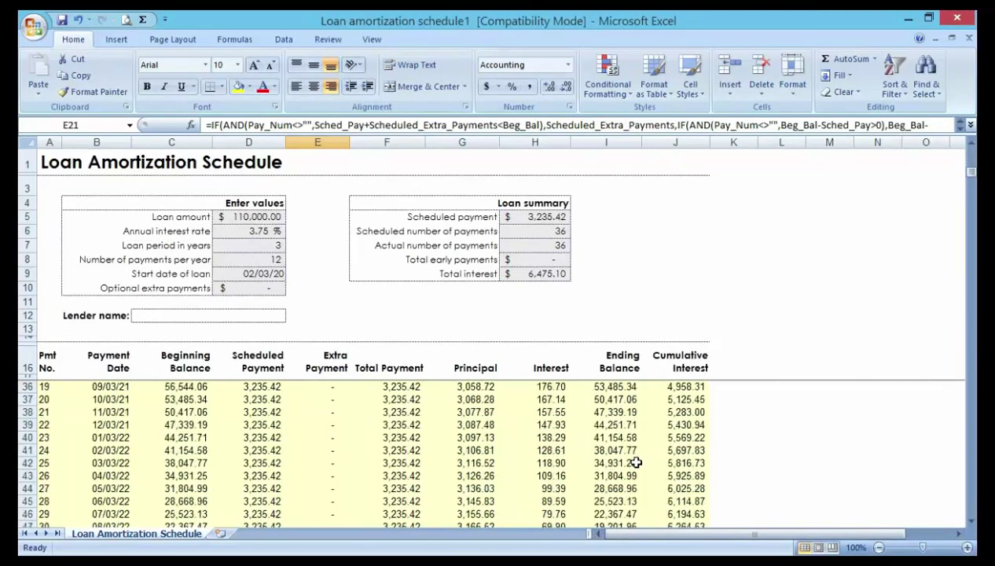
{"action": "scroll", "coordinate": [635, 463], "scroll_direction": "down", "scroll_amount": 1}
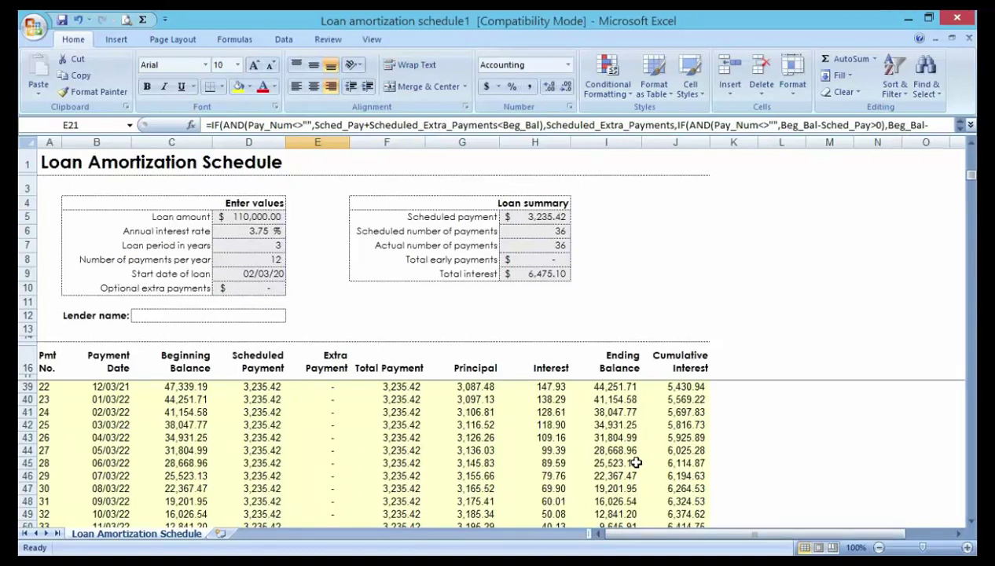
{"action": "scroll", "coordinate": [635, 462], "scroll_direction": "down", "scroll_amount": 2}
{"action": "scroll", "coordinate": [635, 463], "scroll_direction": "up", "scroll_amount": 8}
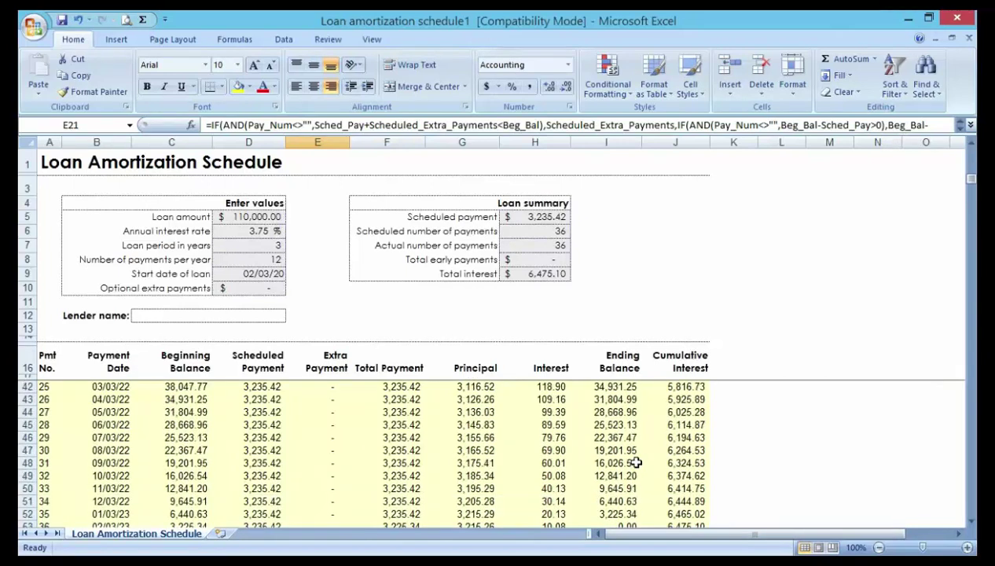
{"action": "scroll", "coordinate": [635, 463], "scroll_direction": "up", "scroll_amount": 1}
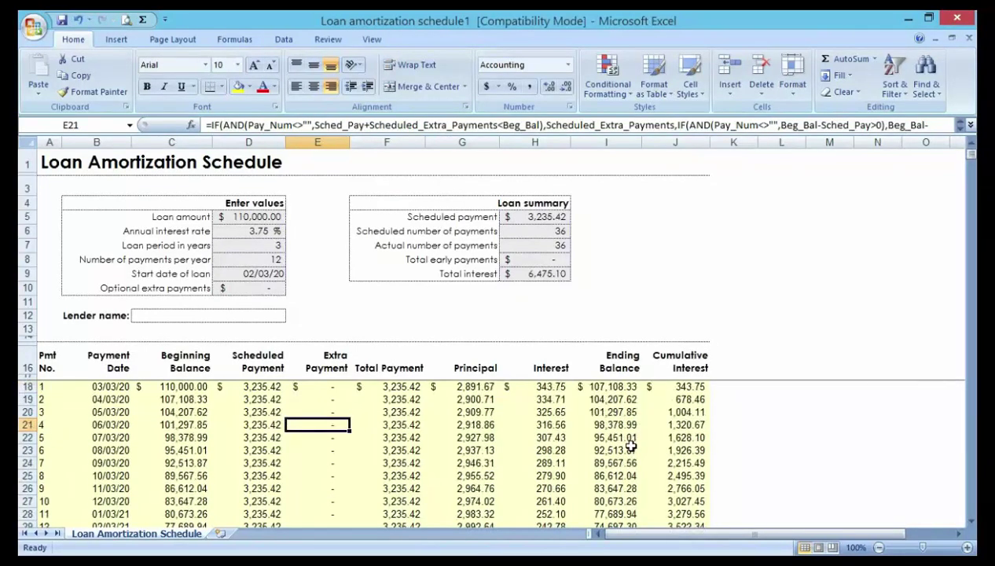
{"action": "scroll", "coordinate": [630, 446], "scroll_direction": "down", "scroll_amount": 2}
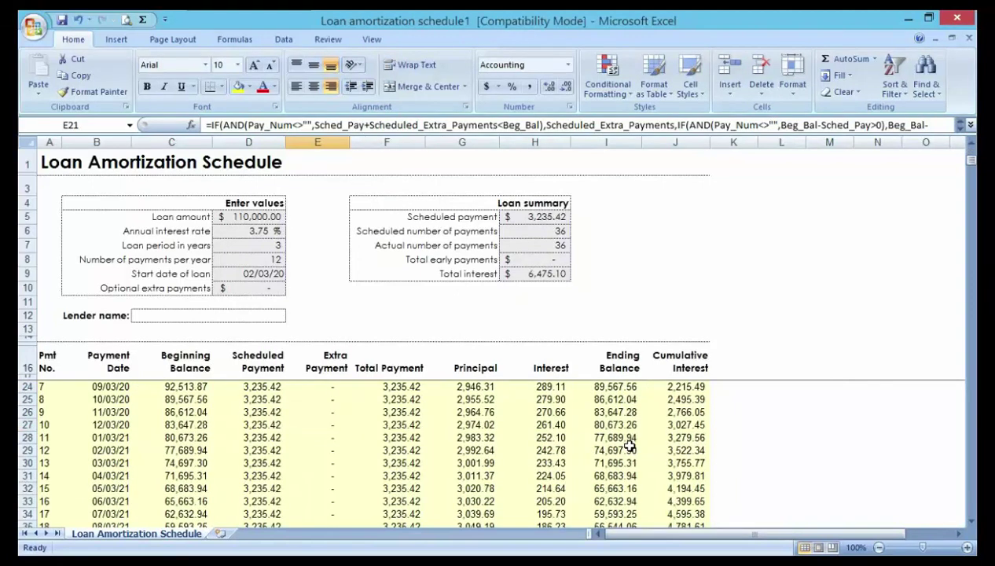
{"action": "scroll", "coordinate": [631, 446], "scroll_direction": "down", "scroll_amount": 4}
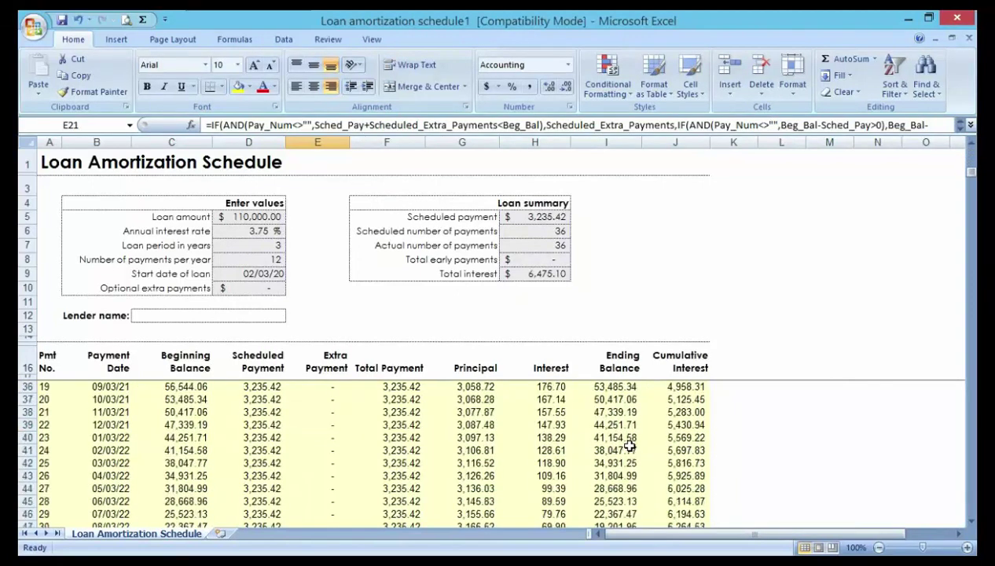
{"action": "scroll", "coordinate": [631, 445], "scroll_direction": "up", "scroll_amount": 4}
{"action": "scroll", "coordinate": [631, 445], "scroll_direction": "down", "scroll_amount": 2}
{"action": "scroll", "coordinate": [631, 446], "scroll_direction": "down", "scroll_amount": 1}
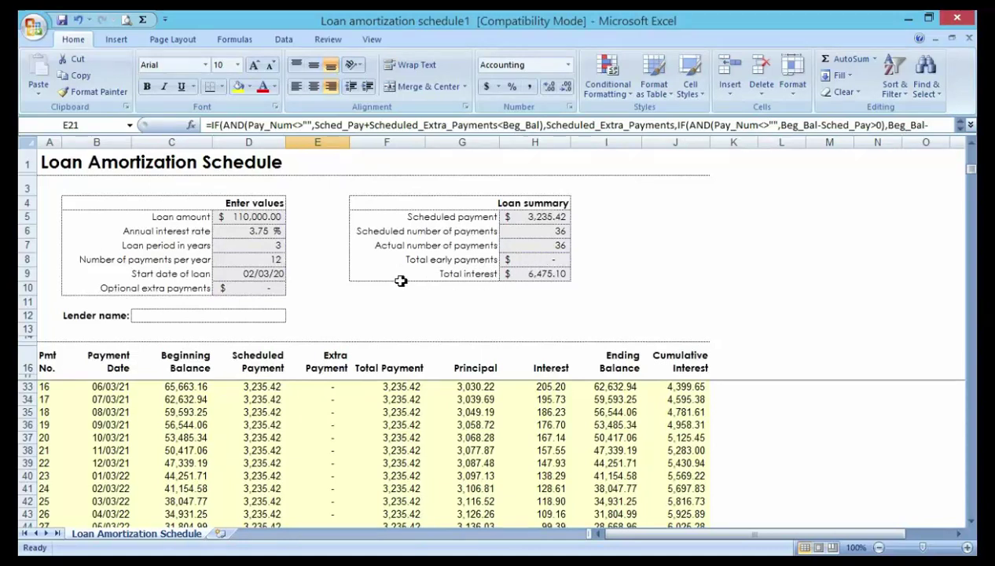
{"action": "left_click", "coordinate": [545, 276]}
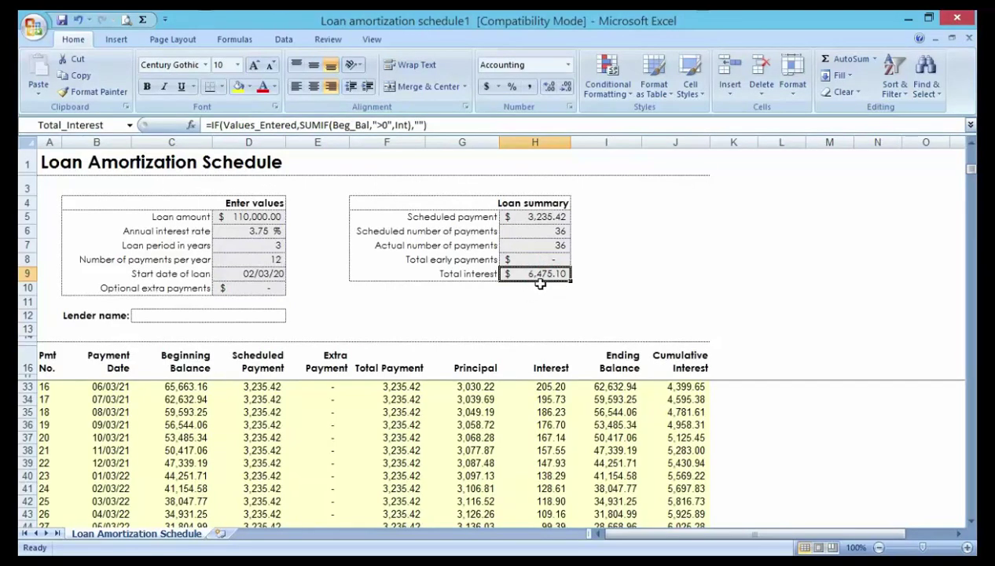
Enter FBN as the lender name in the loan amortization schedule
{"action": "double_click", "coordinate": [251, 316]}
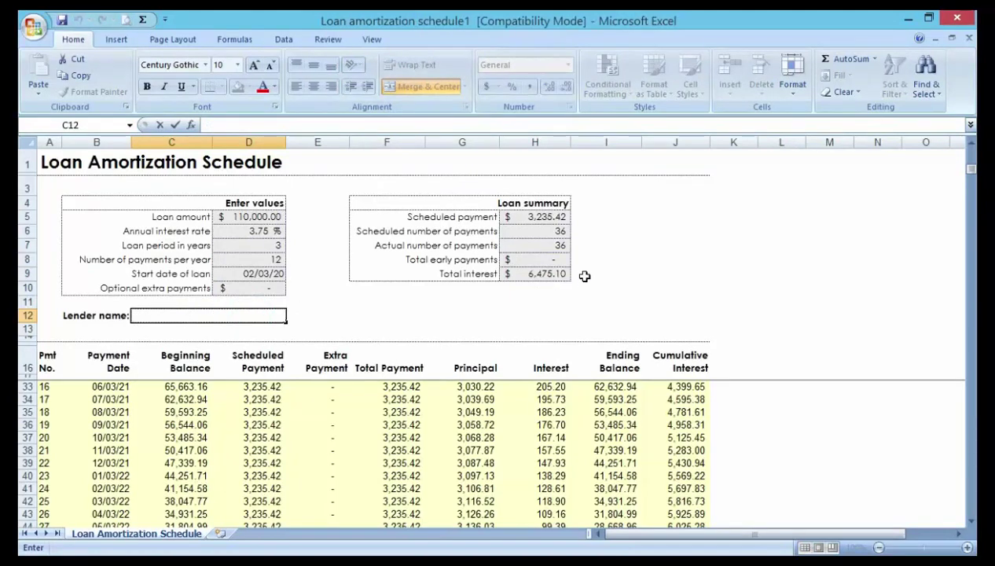
{"action": "type", "text": "FBN"}
{"action": "left_click", "coordinate": [452, 330]}
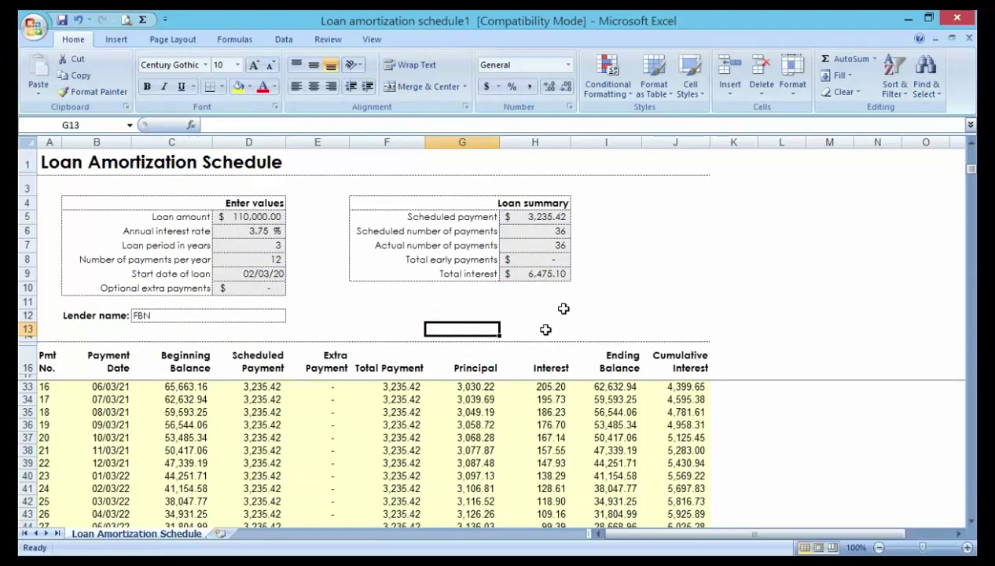
{"action": "left_click", "coordinate": [593, 297]}
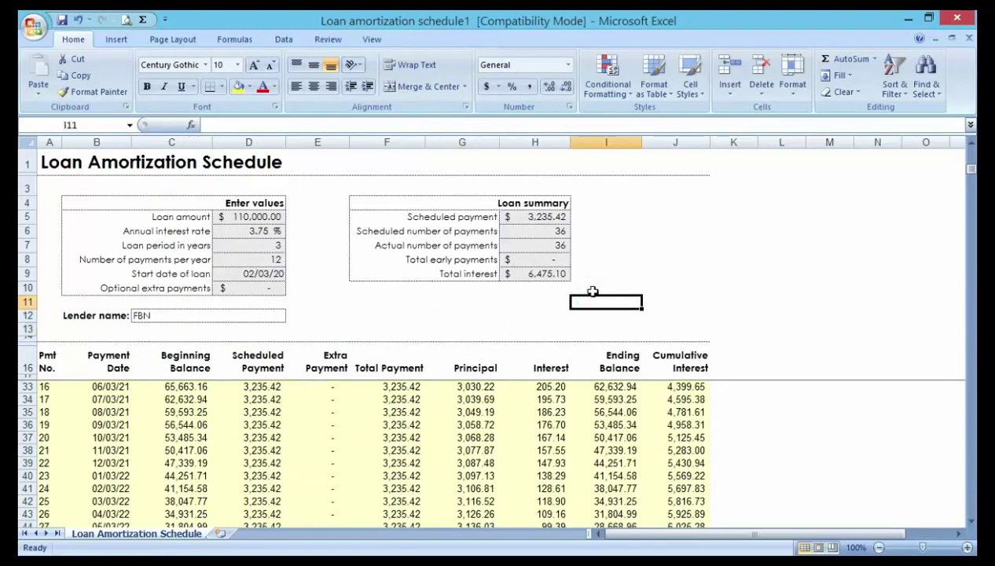